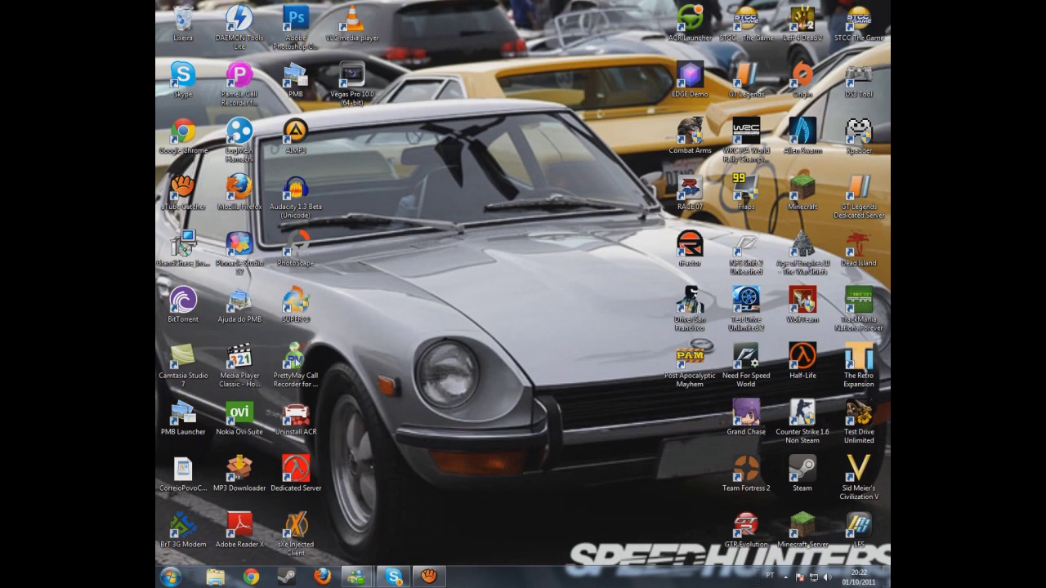
Step: Open the Steam folder inside Arquivos de Programas (x86) on Disco Local (C:)
click(215, 577)
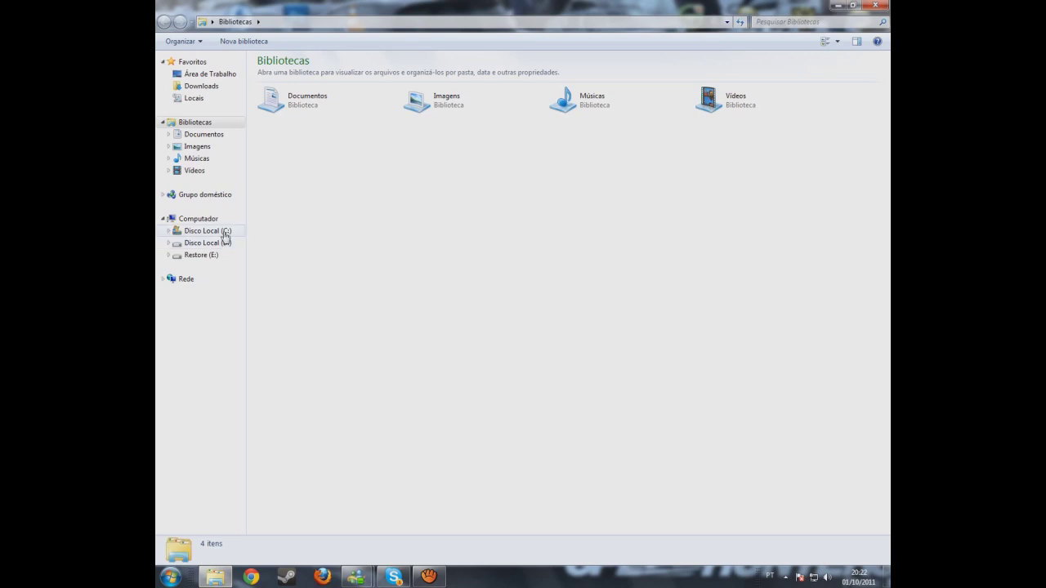
click(226, 232)
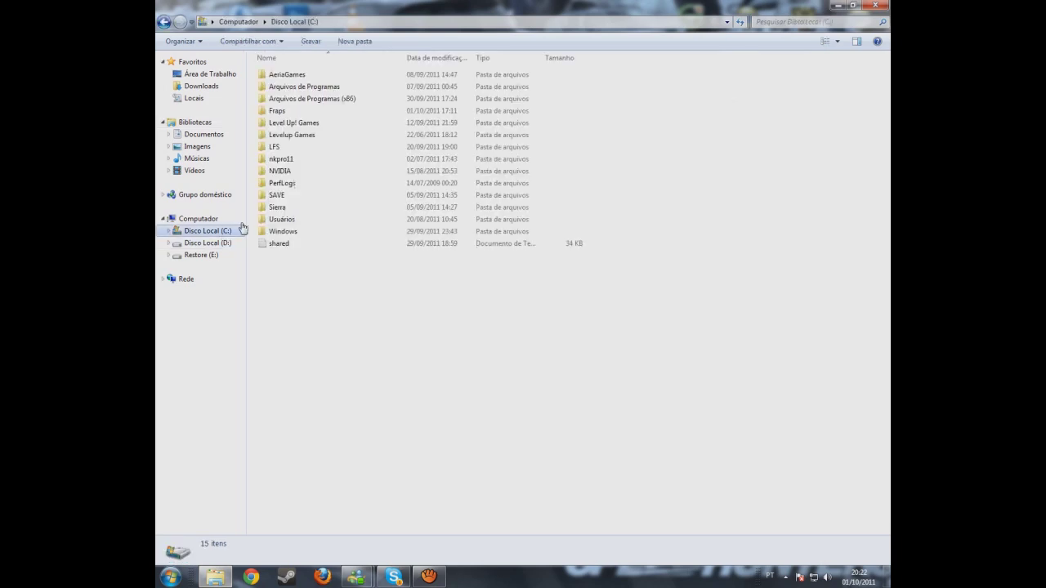
double_click(358, 99)
scroll(362, 100, down, 3)
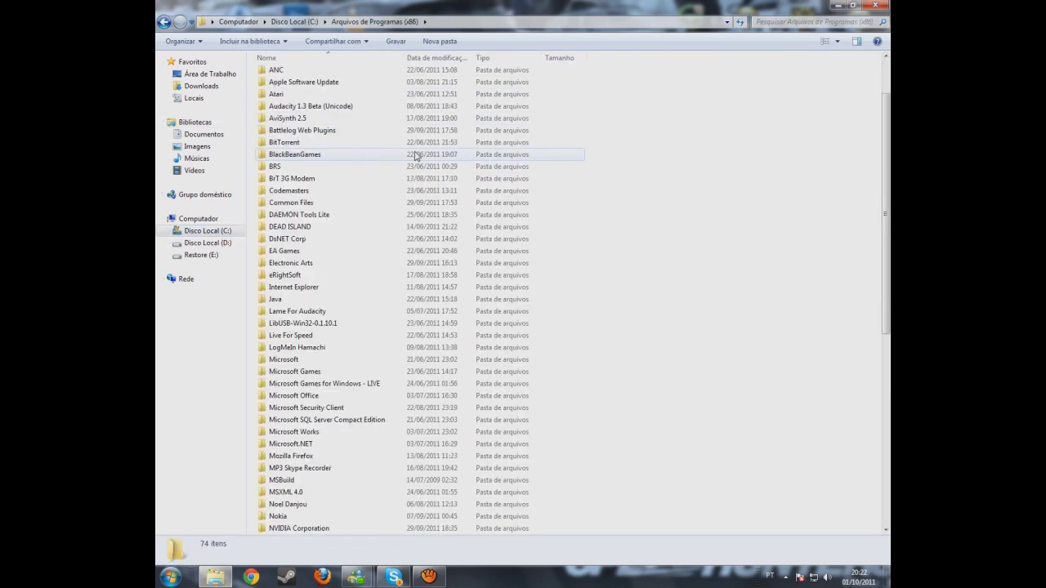
scroll(326, 204, down, 7)
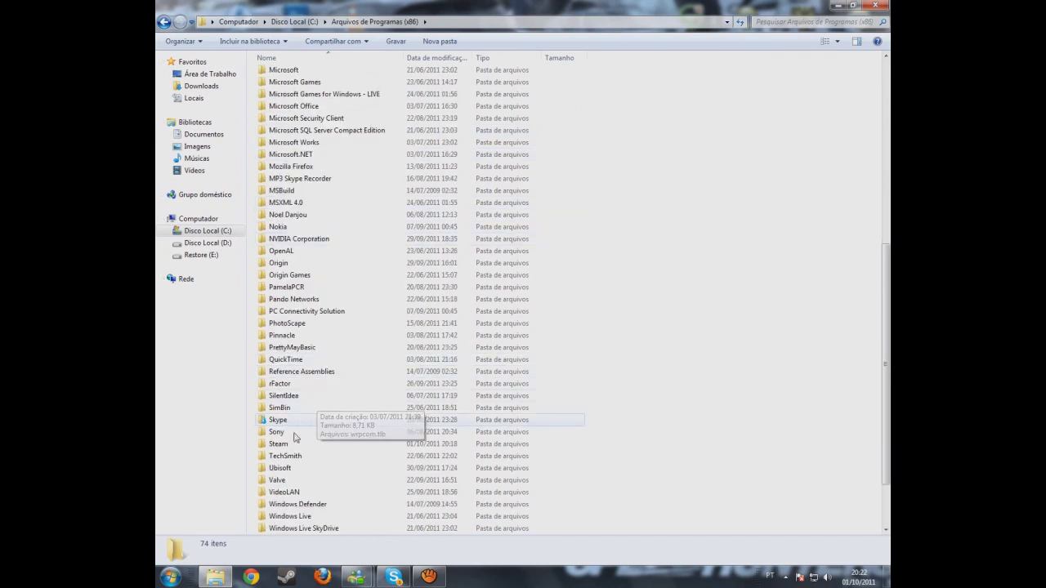
double_click(288, 447)
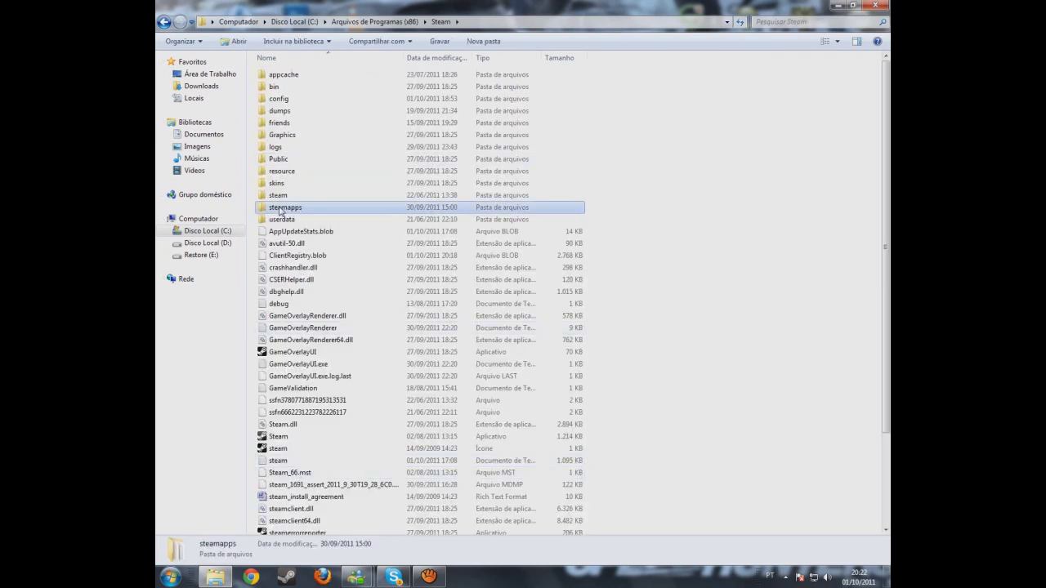
Step: Open the 0x046d folder under steamapps, common, driver san francisco, Input
double_click(282, 209)
double_click(282, 74)
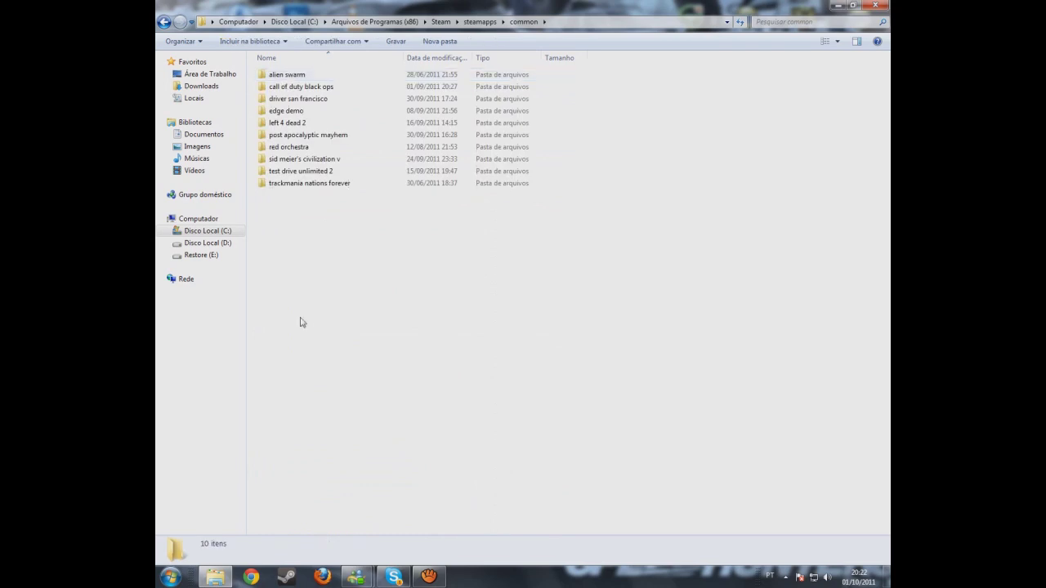
double_click(302, 99)
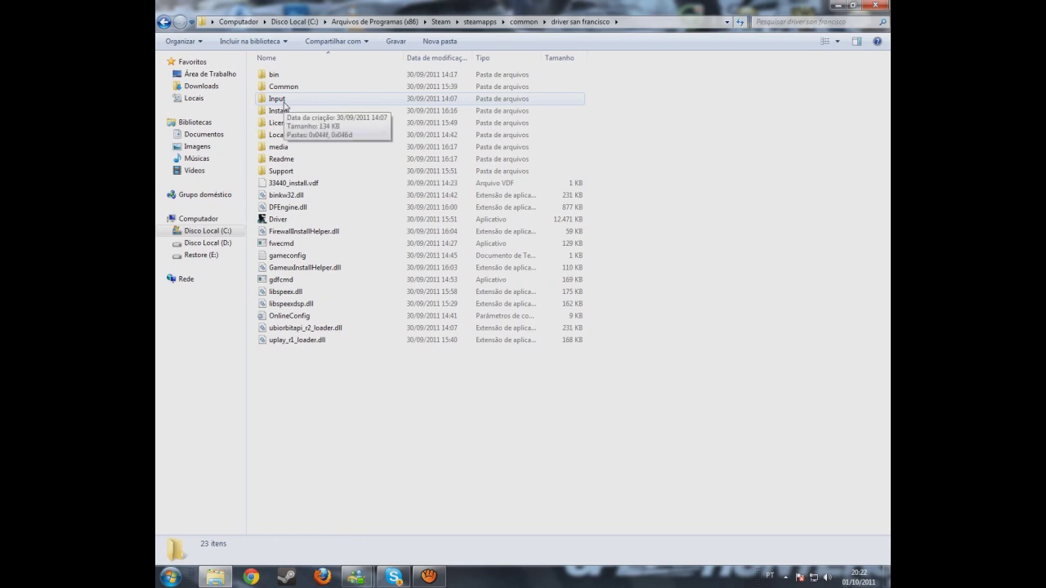
double_click(277, 99)
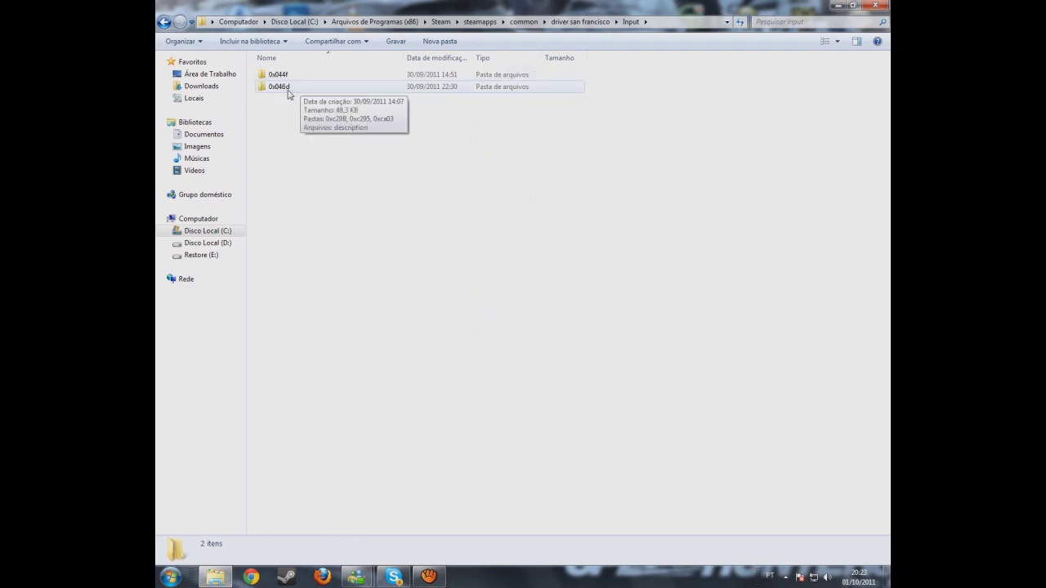
double_click(287, 90)
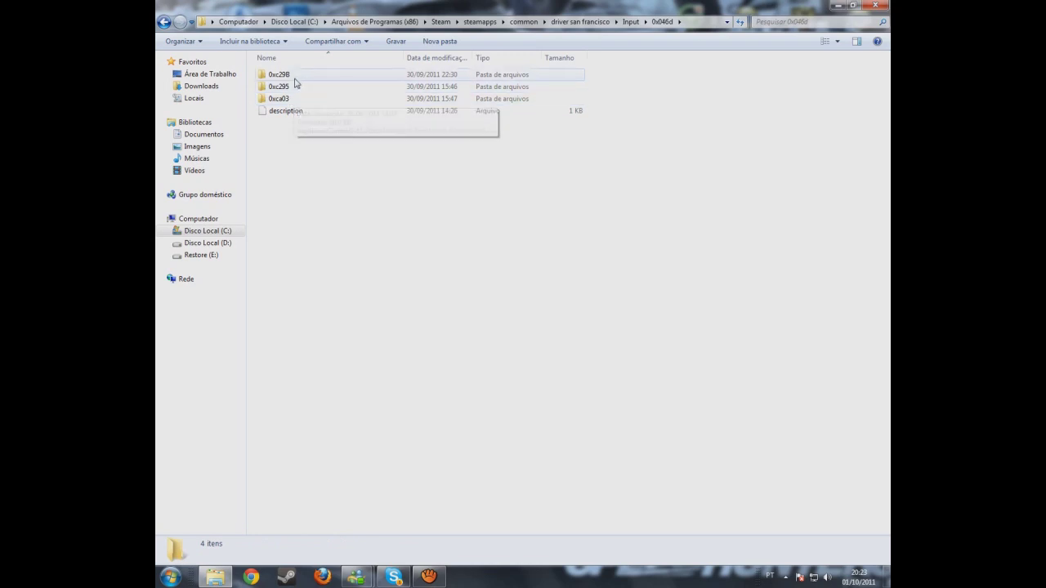
Step: Delete the 0xc29B folder from the 0x046d folder
click(295, 79)
key(Delete)
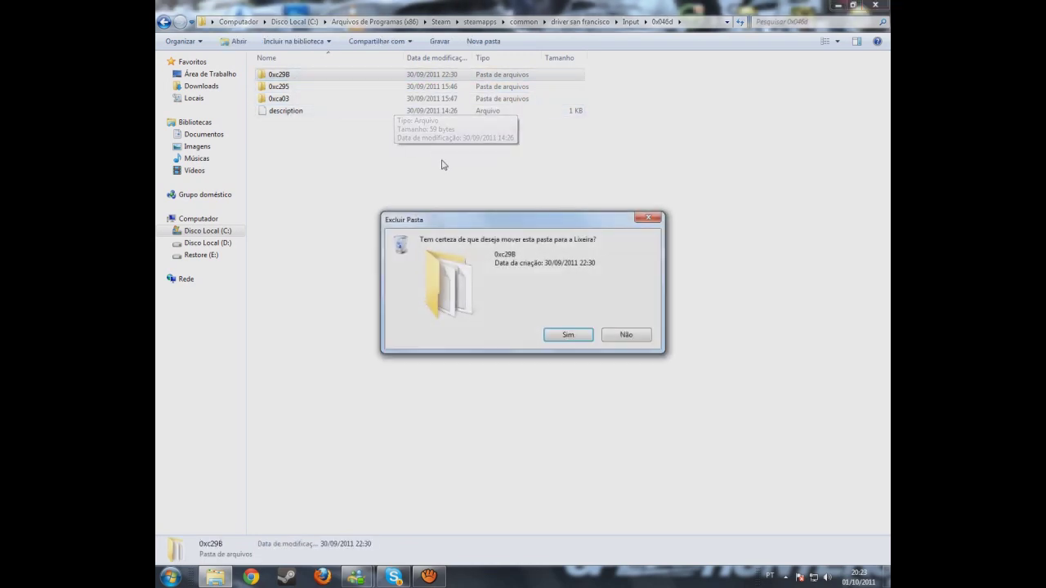
click(563, 335)
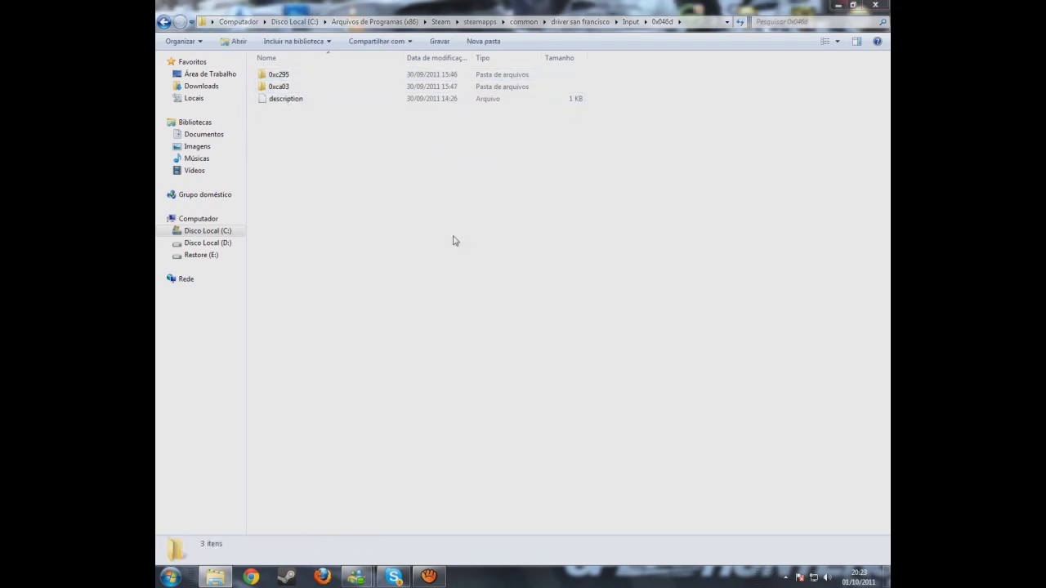
Step: Duplicate the 0xc295 folder within the 0x046d folder
click(276, 77)
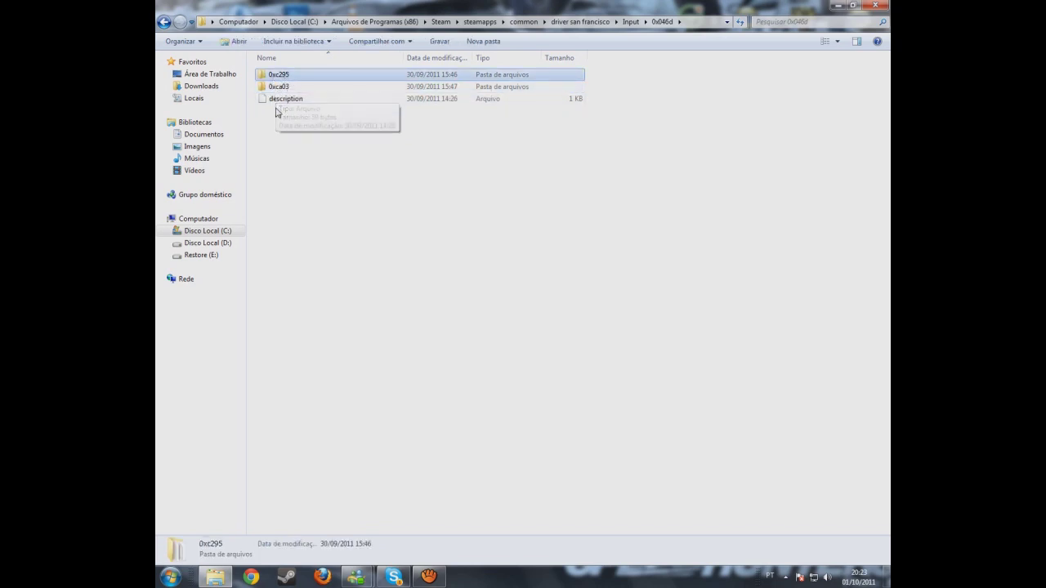
key(ctrl+c)
key(ctrl+v)
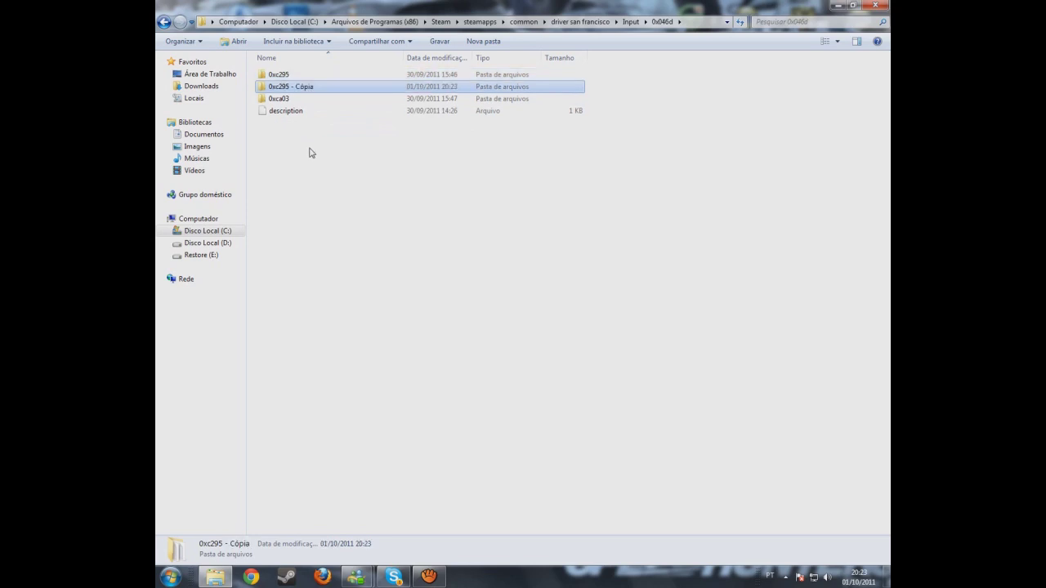
Step: Rename the copy of the 0xc295 folder as 0xc29B and close the folder window
right_click(314, 87)
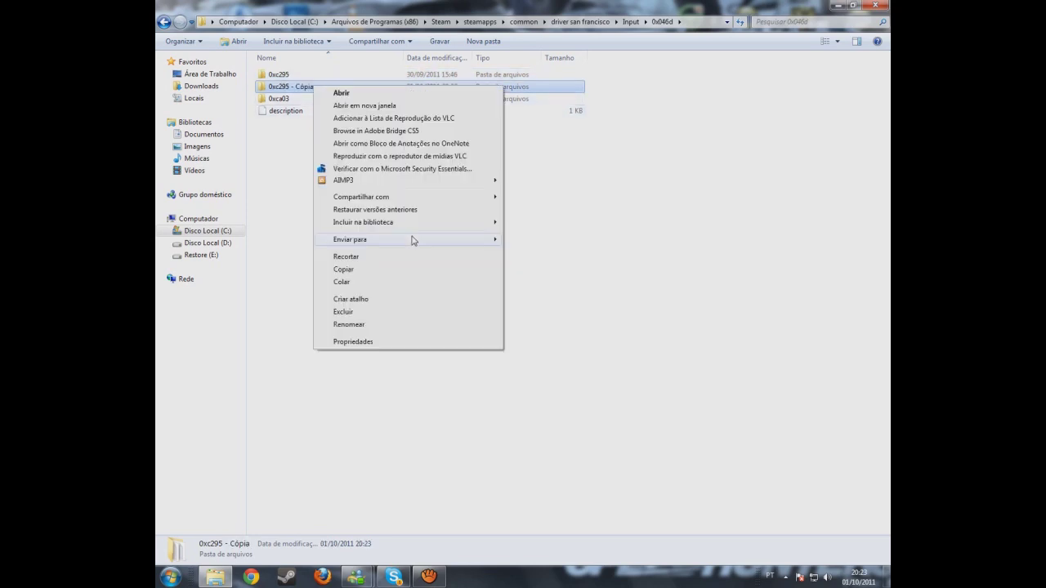
click(367, 330)
click(325, 87)
key(BackSpace)
key(BackSpace)
key(BackSpace)
key(BackSpace)
key(BackSpace)
key(BackSpace)
key(BackSpace)
key(BackSpace)
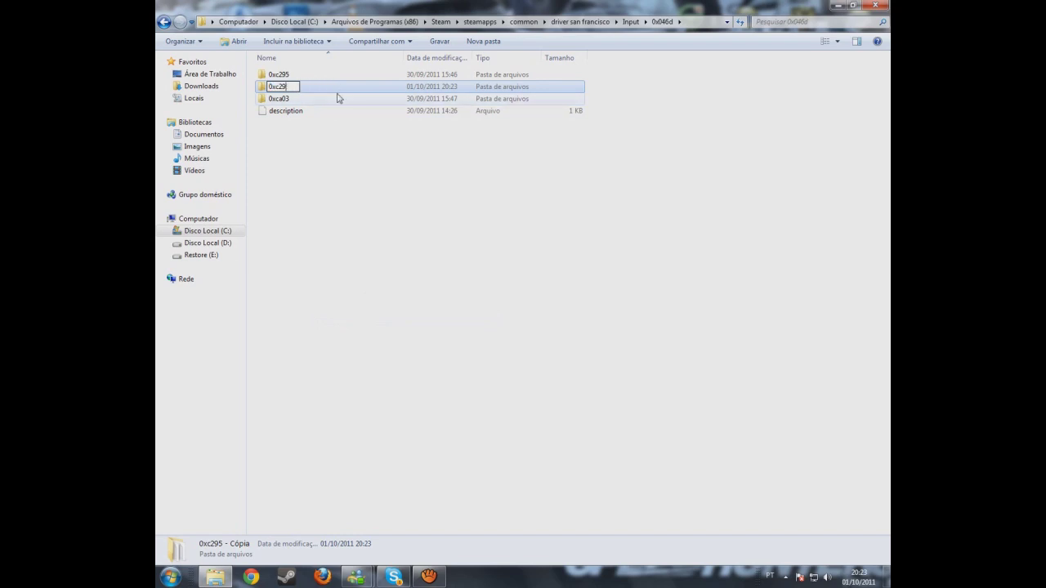
key(BackSpace)
text(8)
key(BackSpace)
text(9)
key(BackSpace)
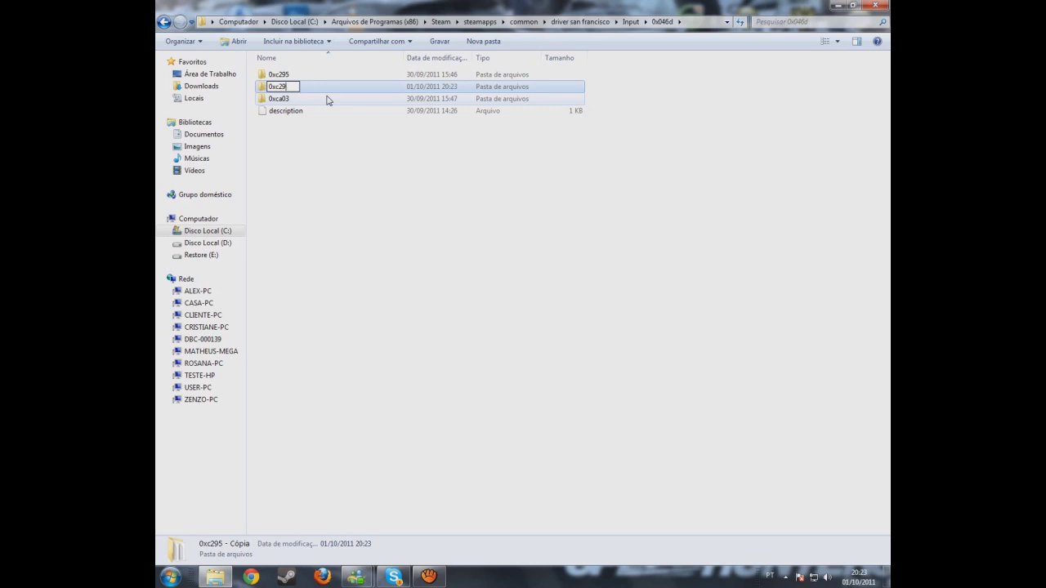
text(B)
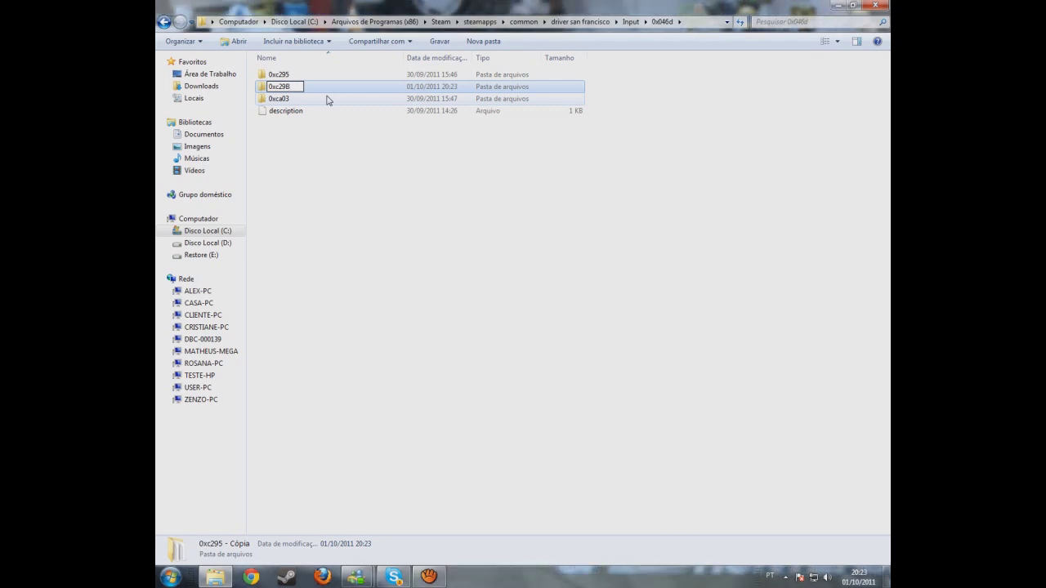
key(Return)
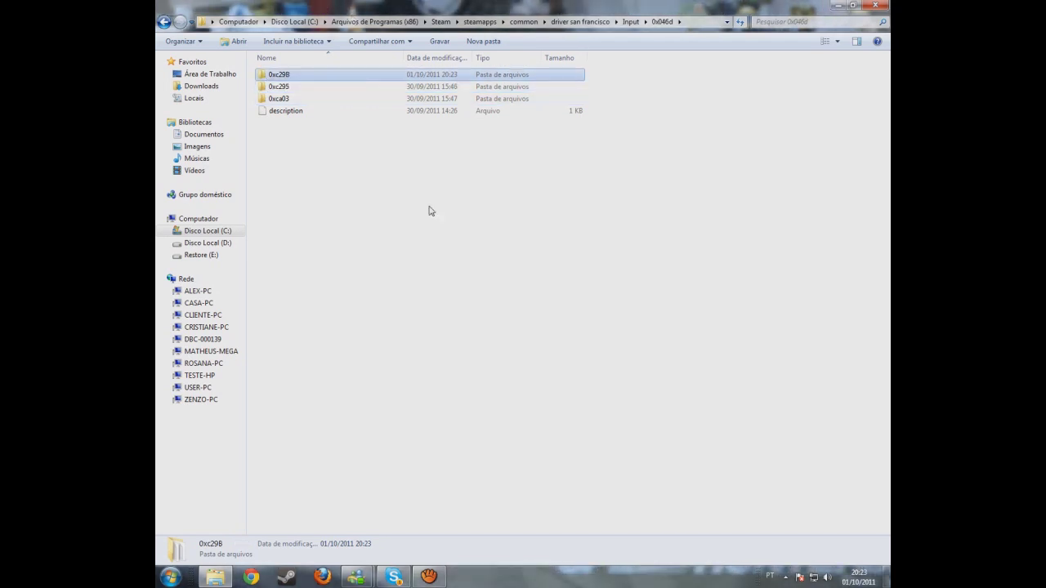
click(469, 267)
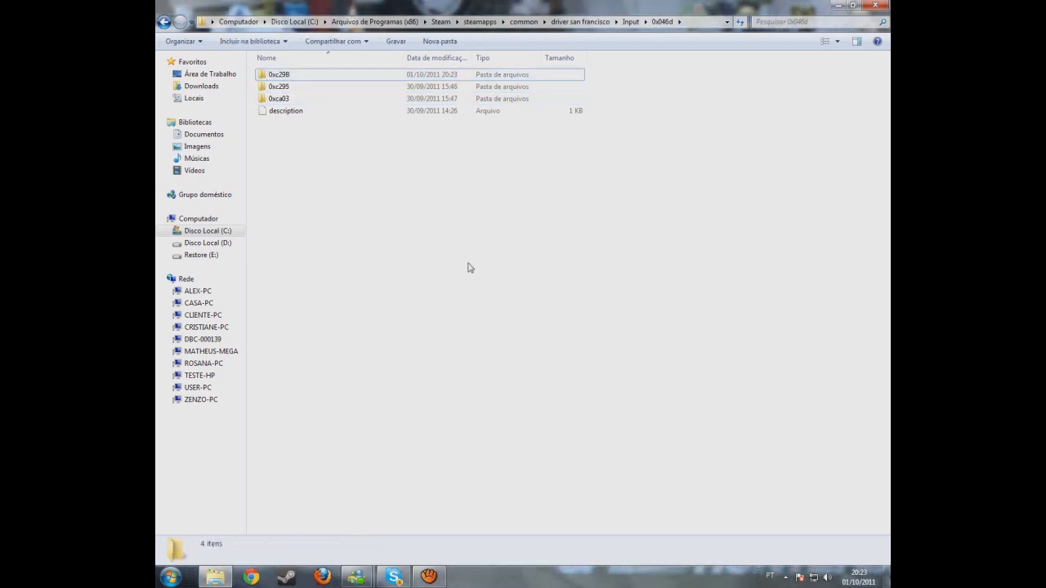
click(875, 6)
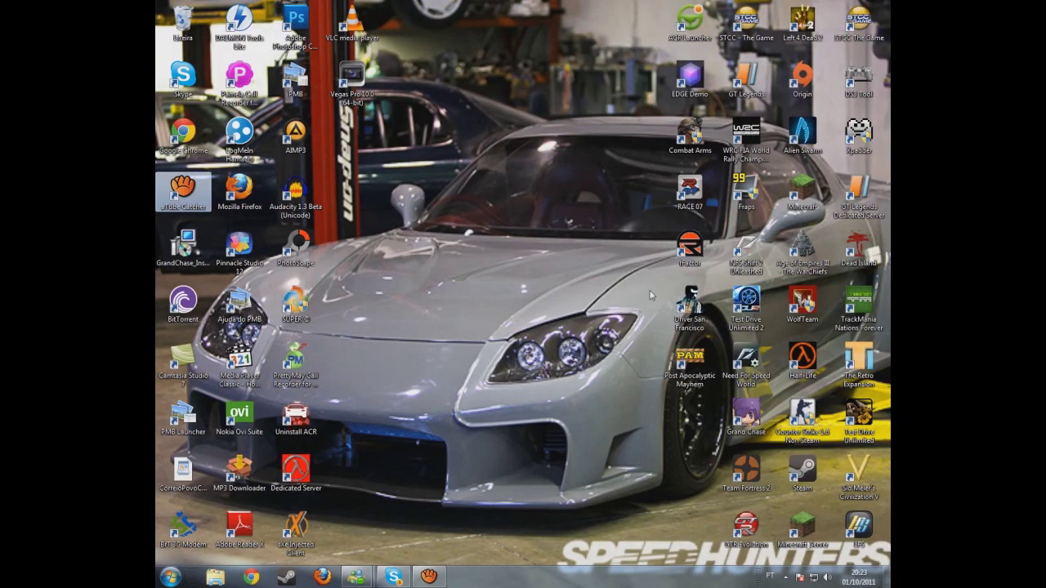
Step: Launch Driver San Francisco from the desktop, dismiss the Steam news window and start the game from the Uplay launcher
click(689, 304)
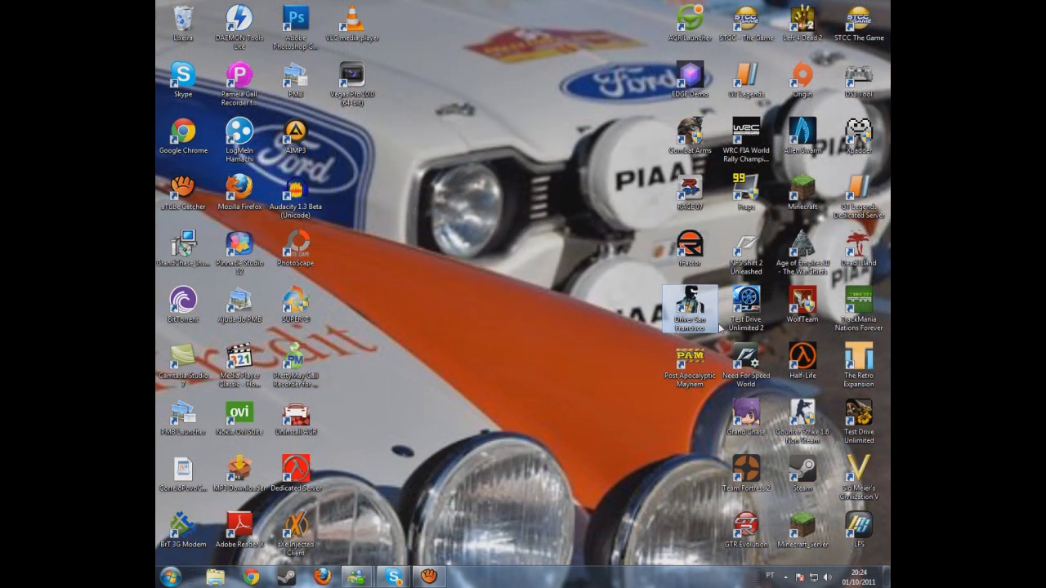
double_click(718, 328)
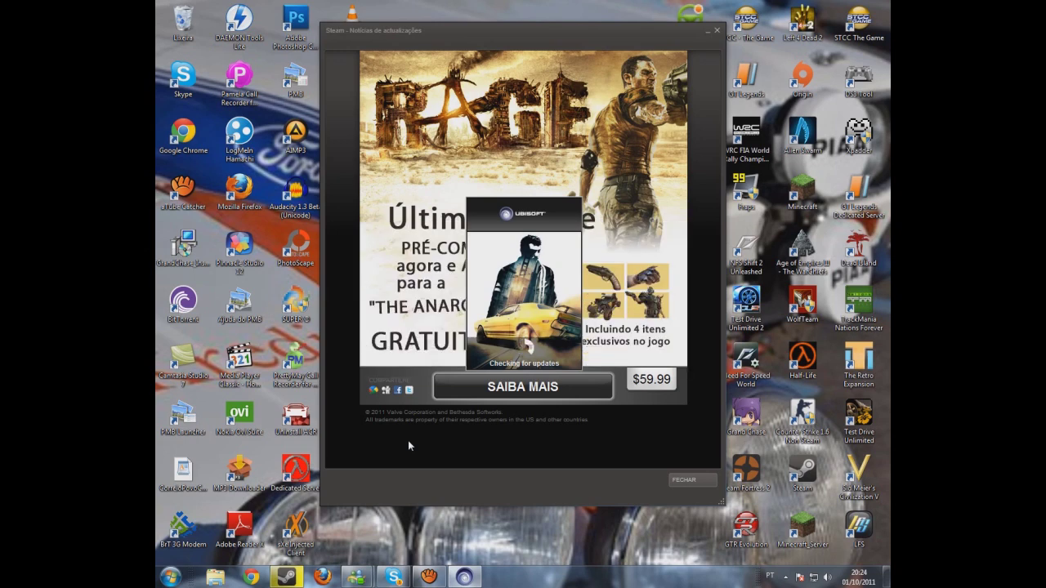
click(687, 484)
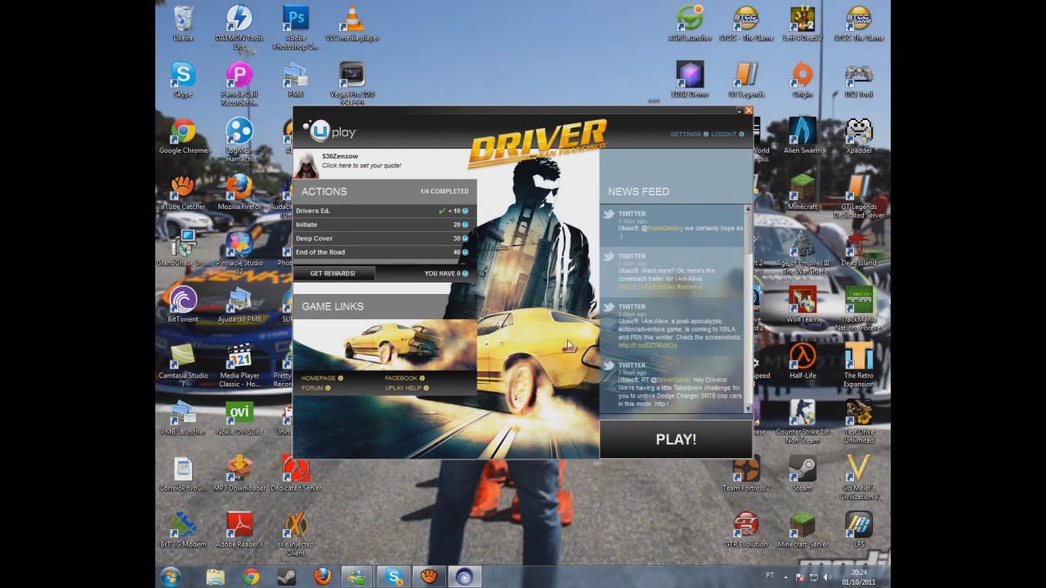
click(633, 450)
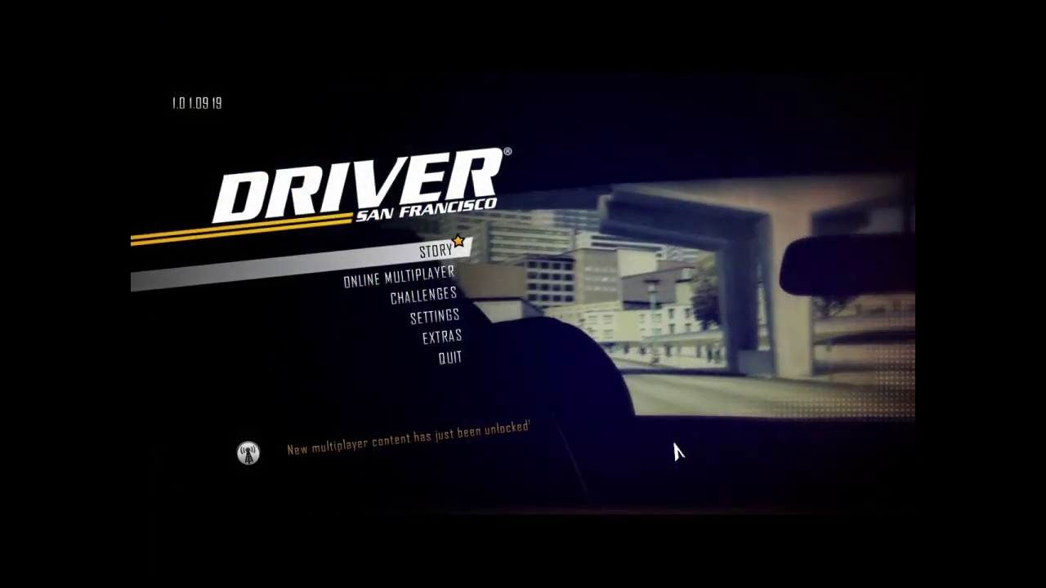
Step: Open the game's wheel settings and examine the driving mode control bindings
key(Down)
key(Down)
key(Down)
key(Return)
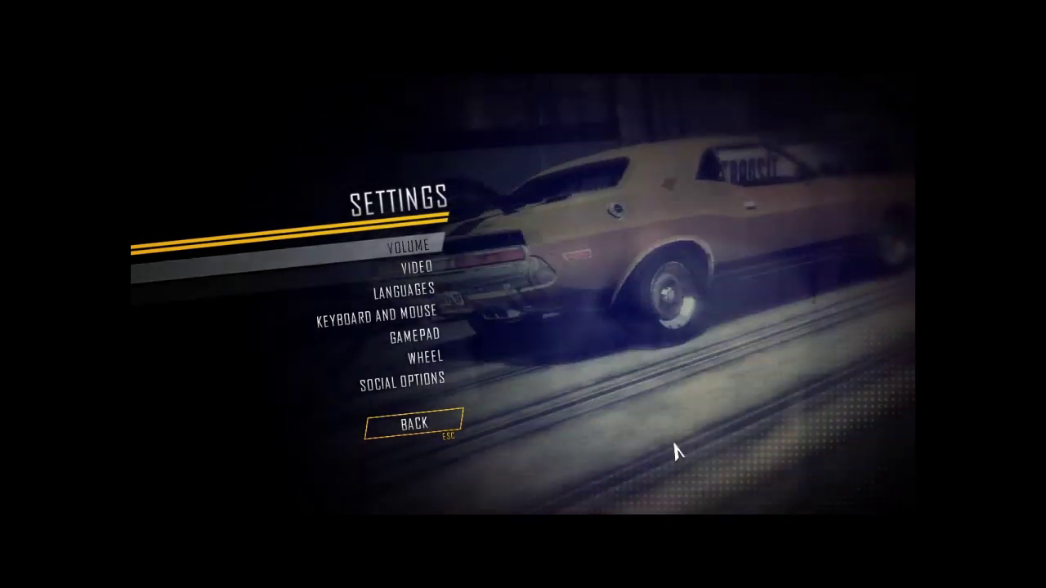
key(Down)
key(Down)
key(Down)
key(Down)
key(Down)
key(Return)
key(Return)
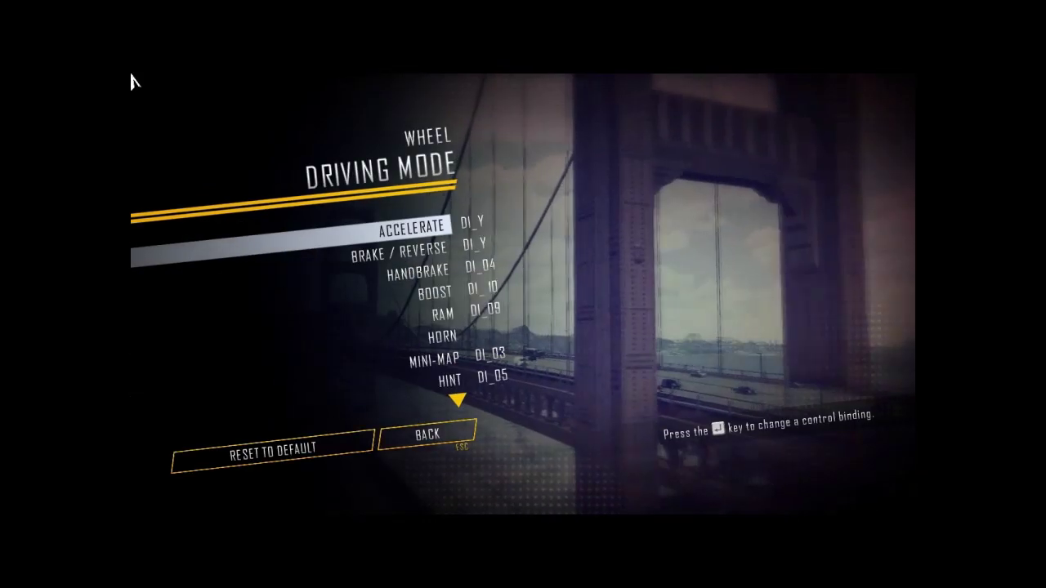
key(Down)
key(Down)
key(Down)
key(Escape)
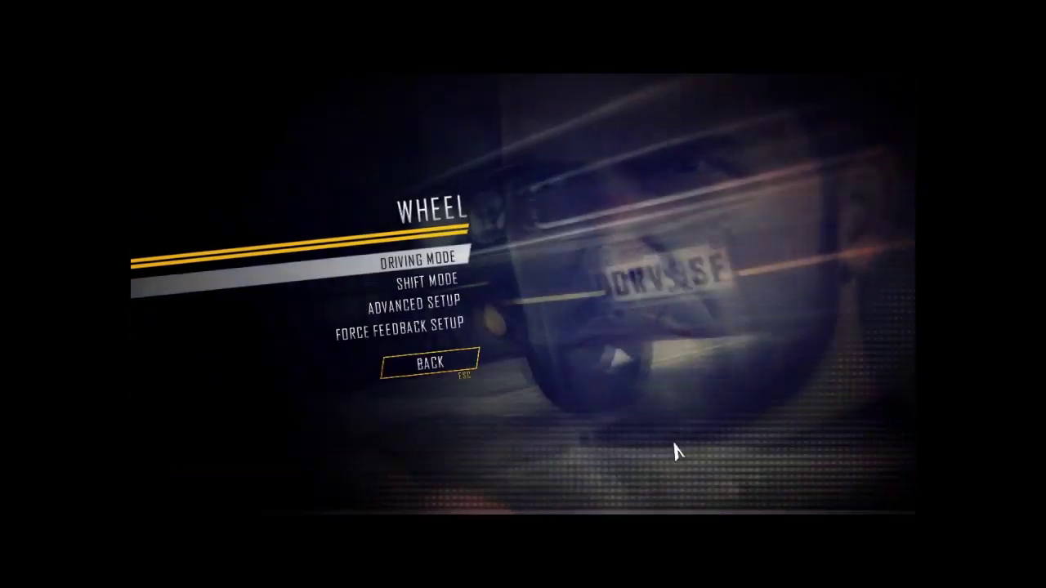
Step: Examine the wheel's shift mode bindings and the sensitivity and deadzone values in its advanced setup
key(Down)
key(Return)
key(Down)
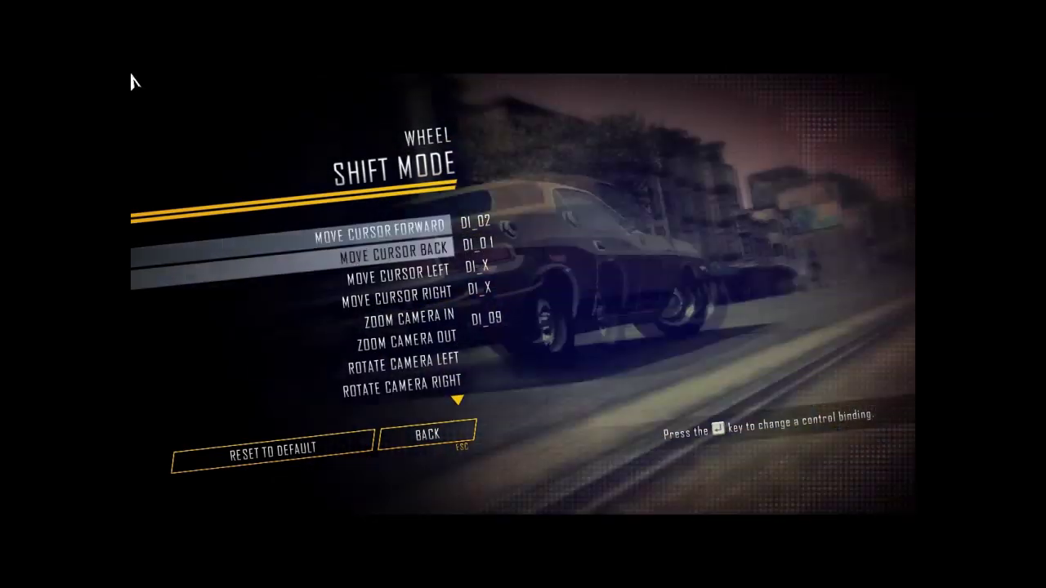
key(Down)
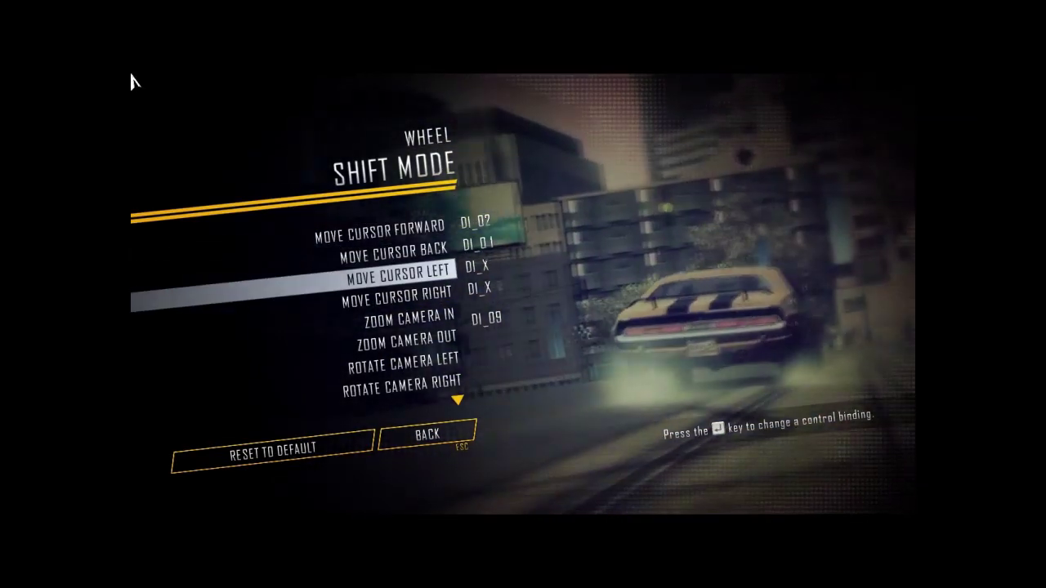
key(Escape)
key(Down)
key(Return)
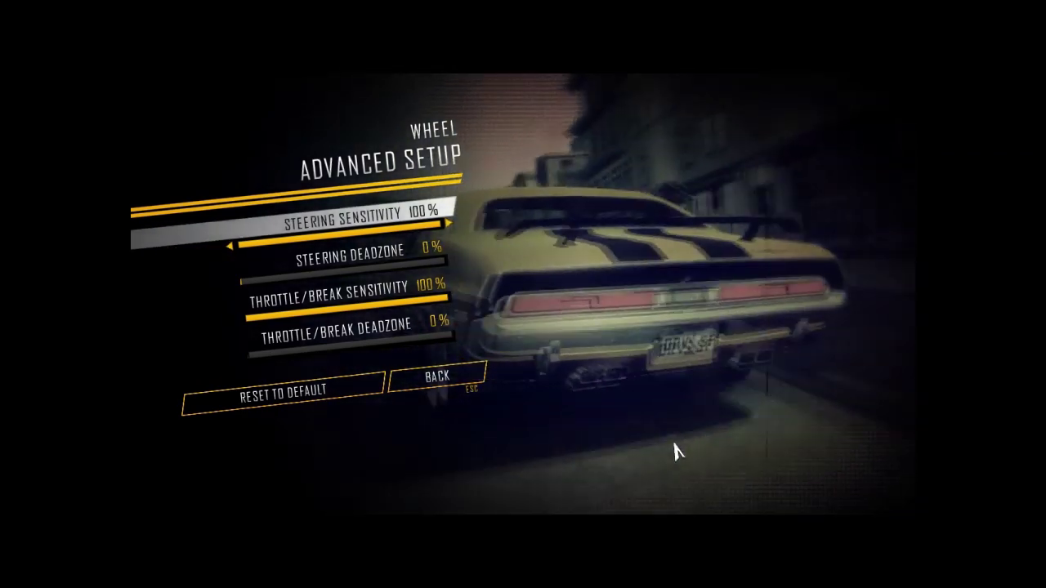
key(Escape)
Step: Check the wheel's force feedback setup and return to the game's main menu
key(Down)
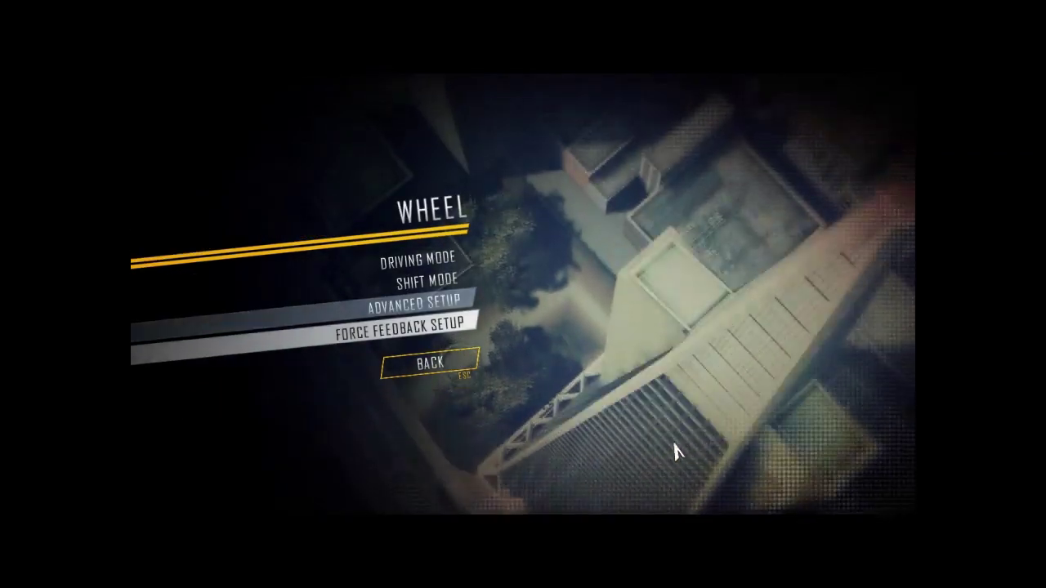
key(Return)
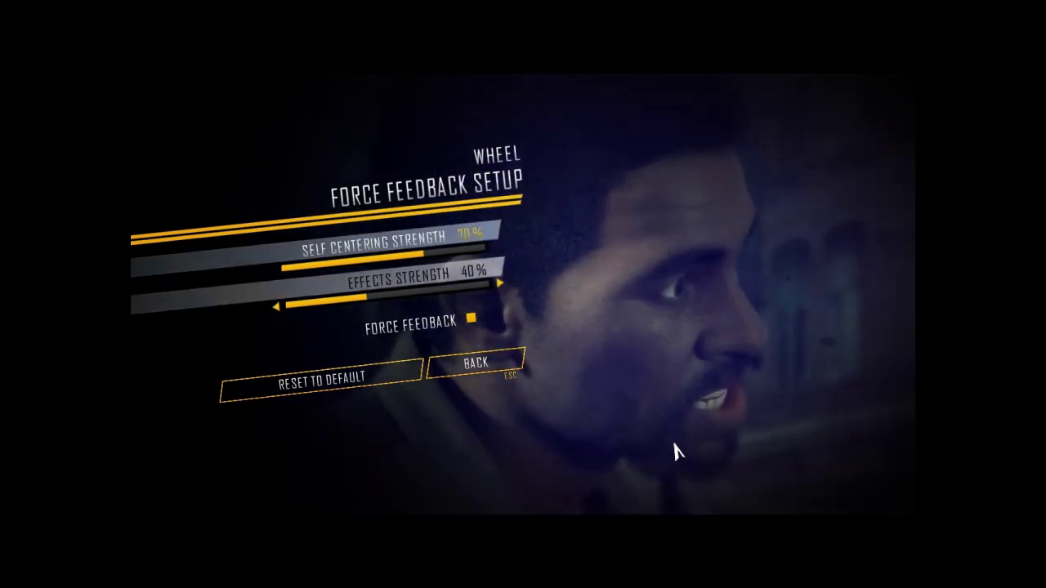
key(Down)
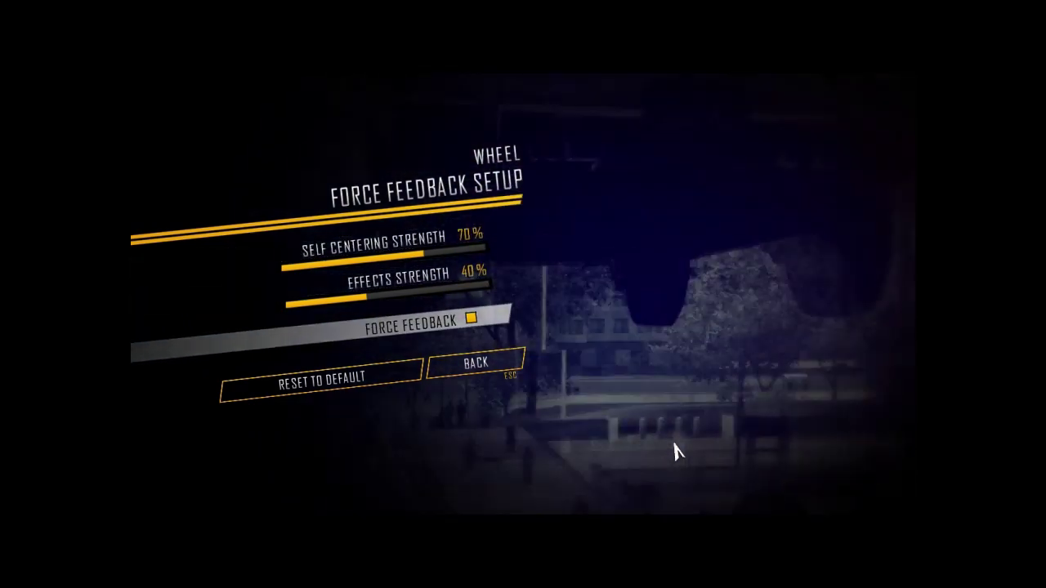
key(Escape)
key(Escape)
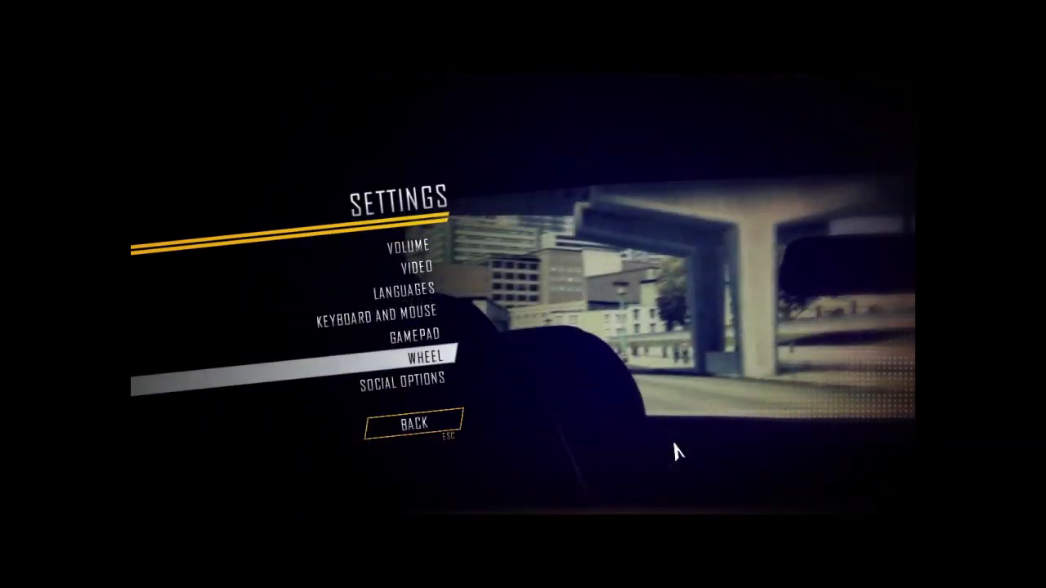
key(Escape)
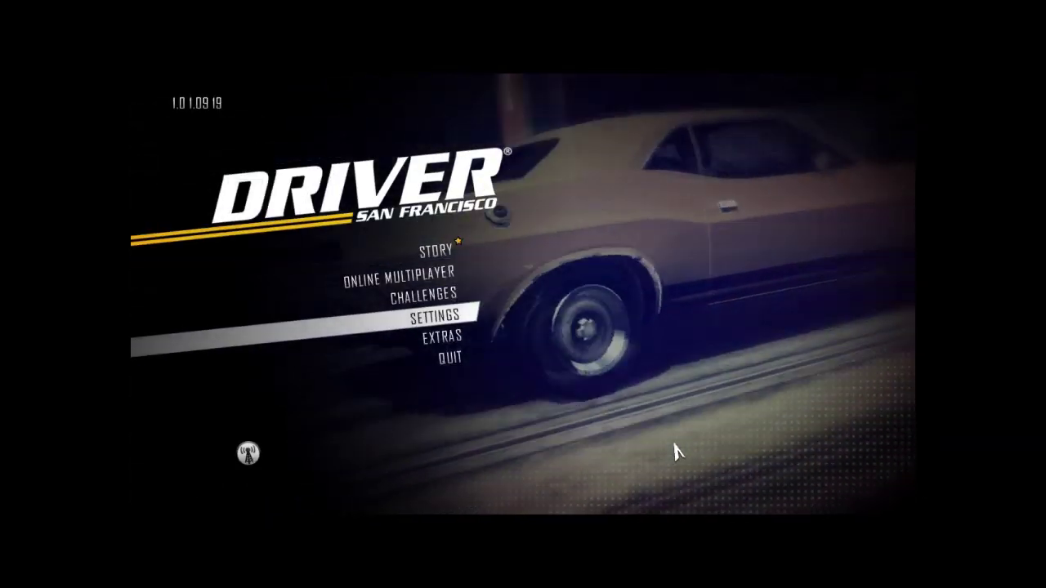
Step: Start the story mode, zoom in on the city map to take over the red GMC Vandura and switch to the cockpit view
key(Up)
key(Up)
key(Return)
key(Return)
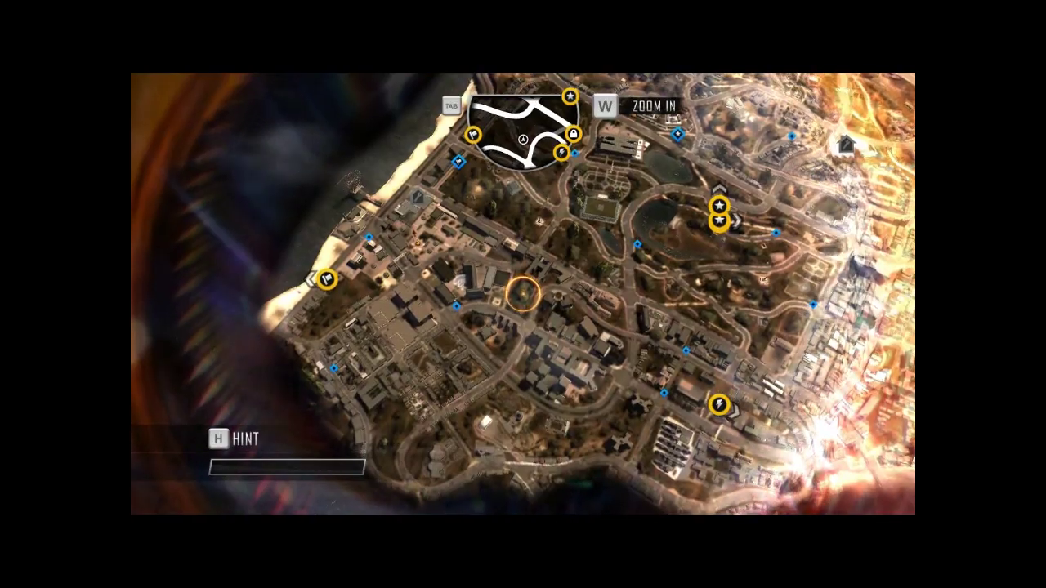
key(w)
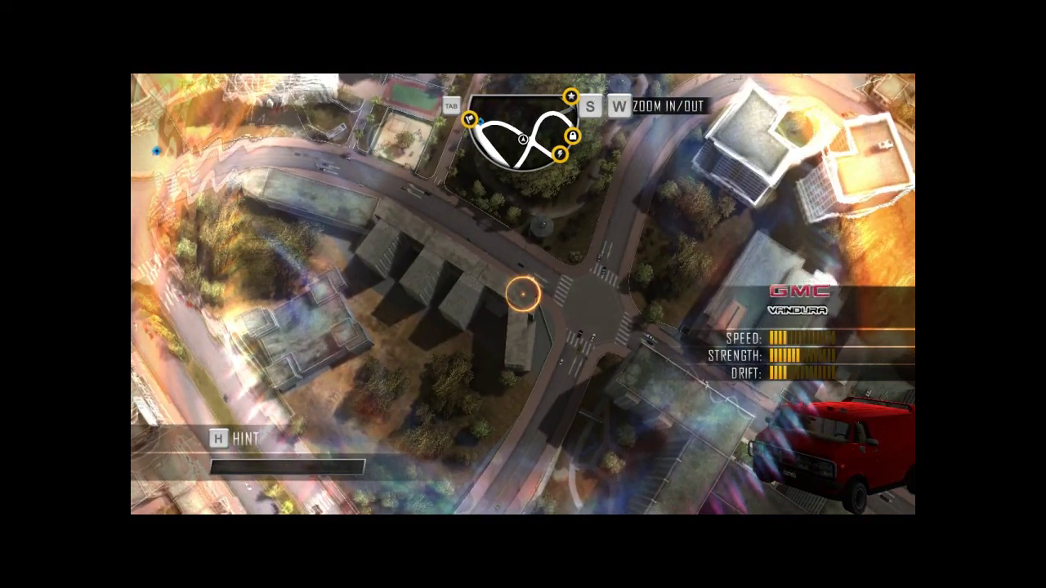
key(w)
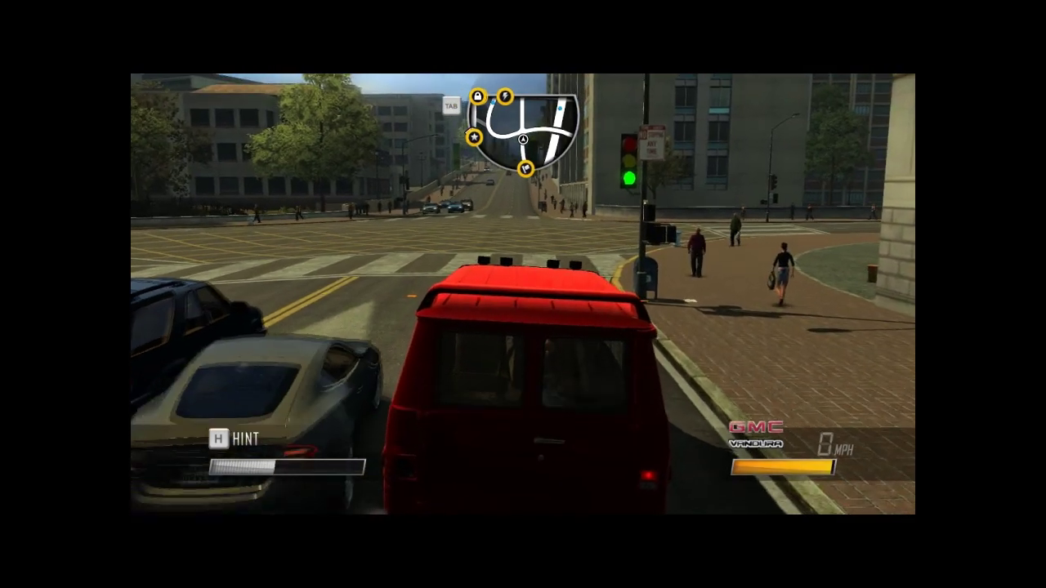
key(c)
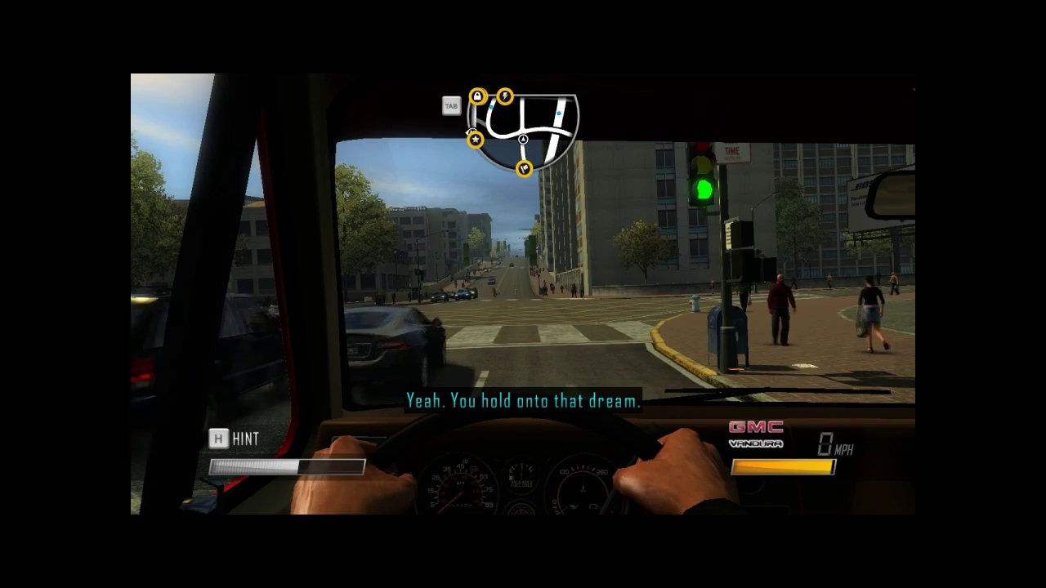
key(space)
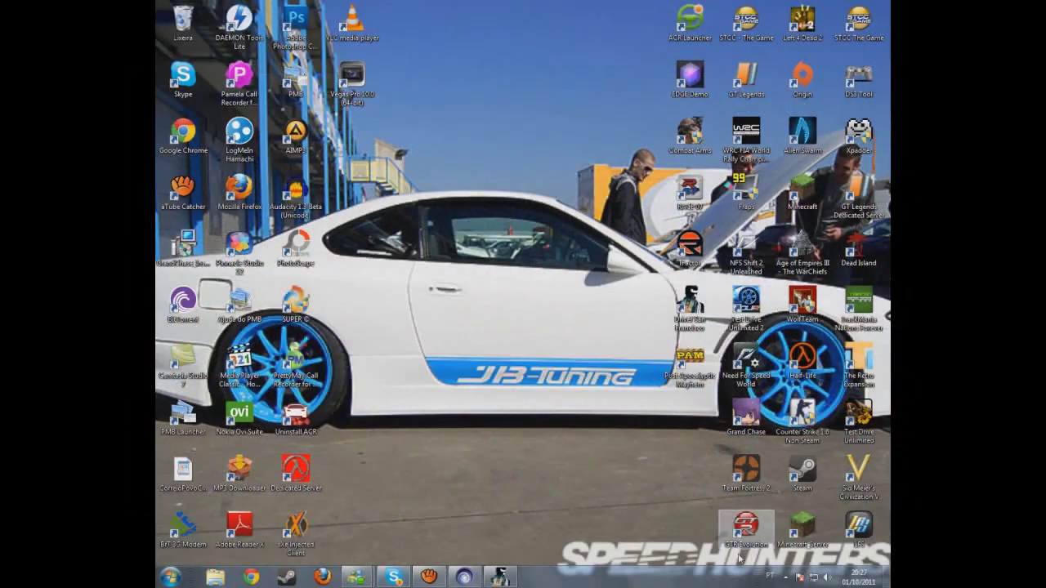
Step: Open Logitech Profiler from the desktop while the game keeps running
click(785, 577)
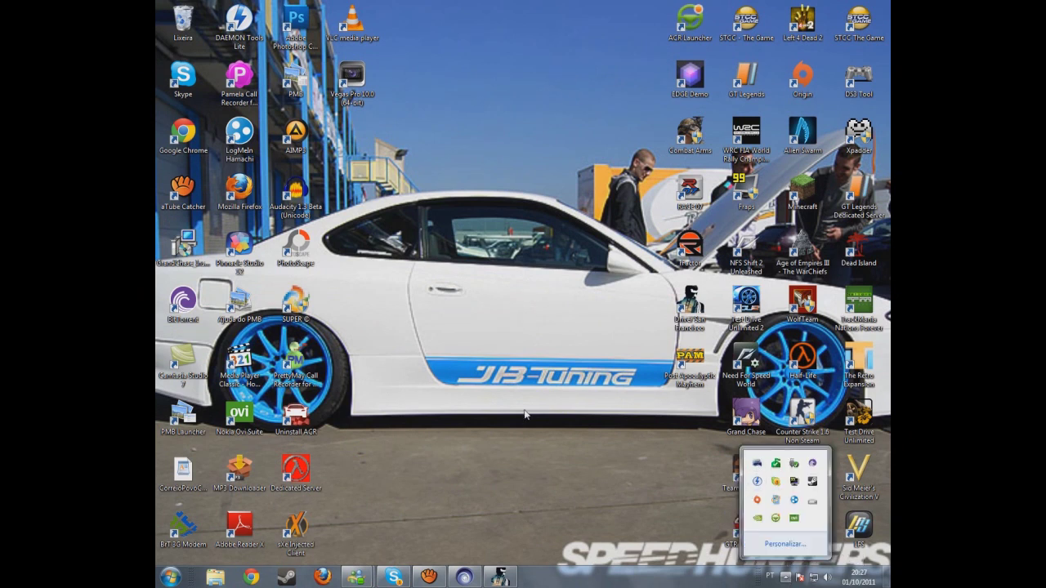
click(755, 442)
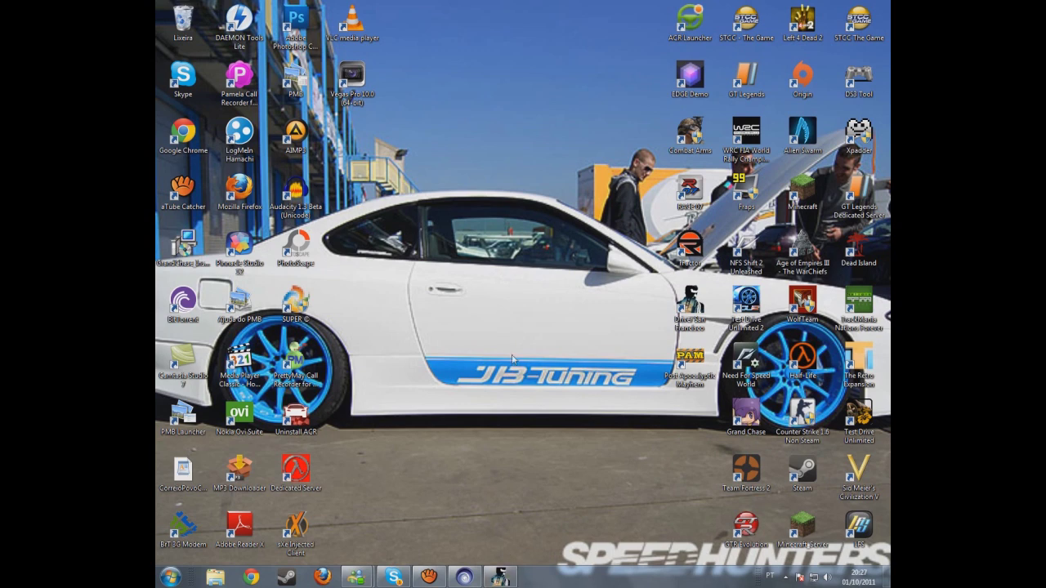
click(785, 576)
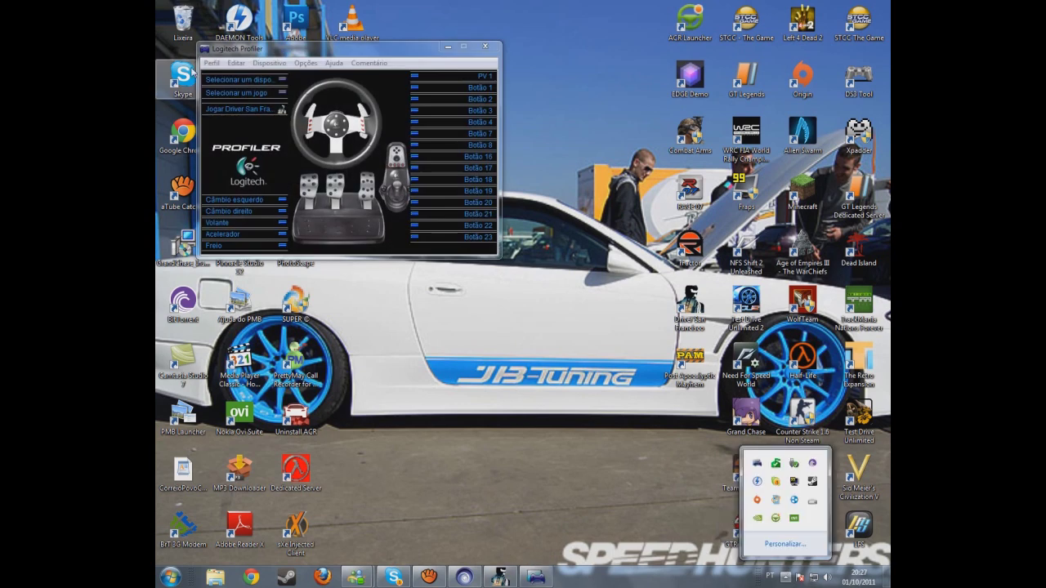
Step: View the properties form for a new game profile in Logitech Profiler and cancel it
click(214, 63)
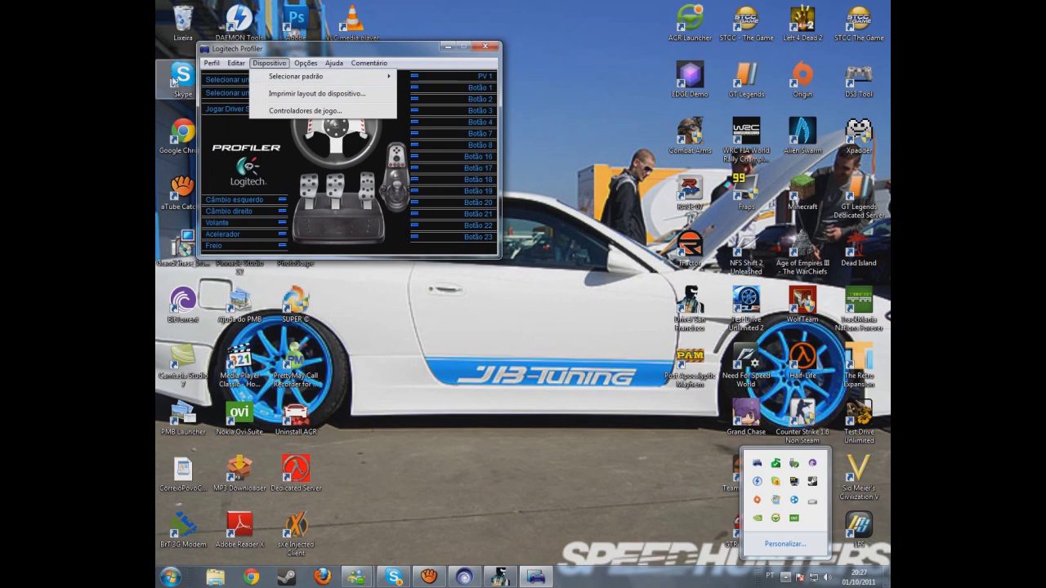
mouse_move(210, 65)
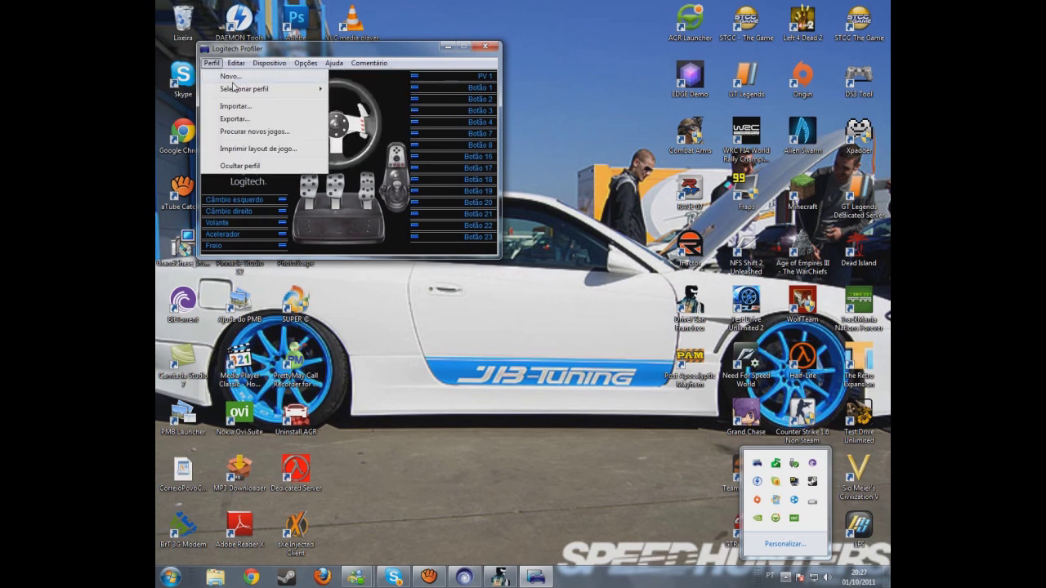
click(226, 77)
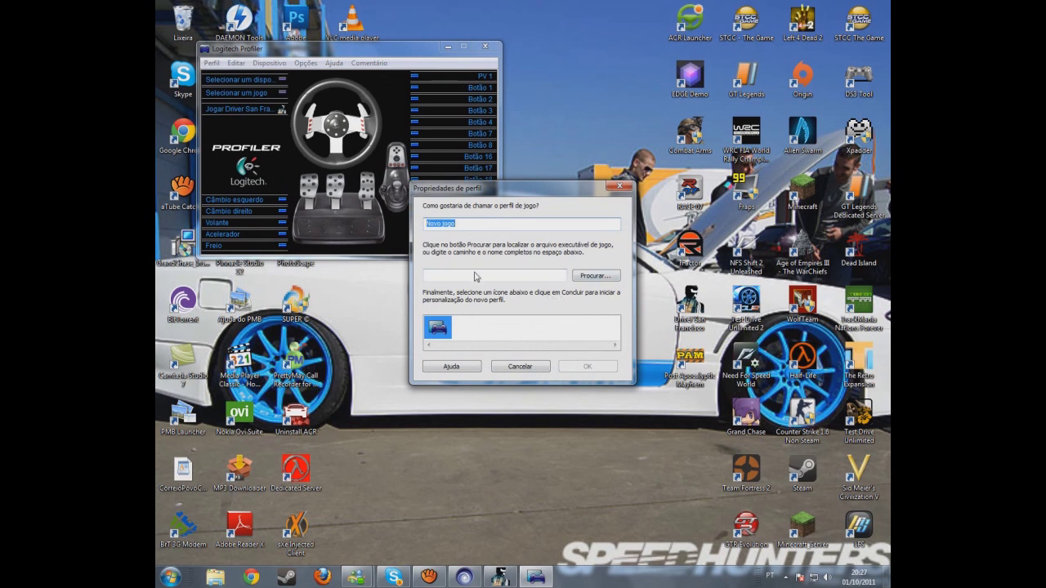
click(535, 369)
Step: Examine the special wheel settings, combined pedals and rotation degrees in the Driver San Francisco profile's game-specific settings, keeping the special wheel settings enabled
click(235, 63)
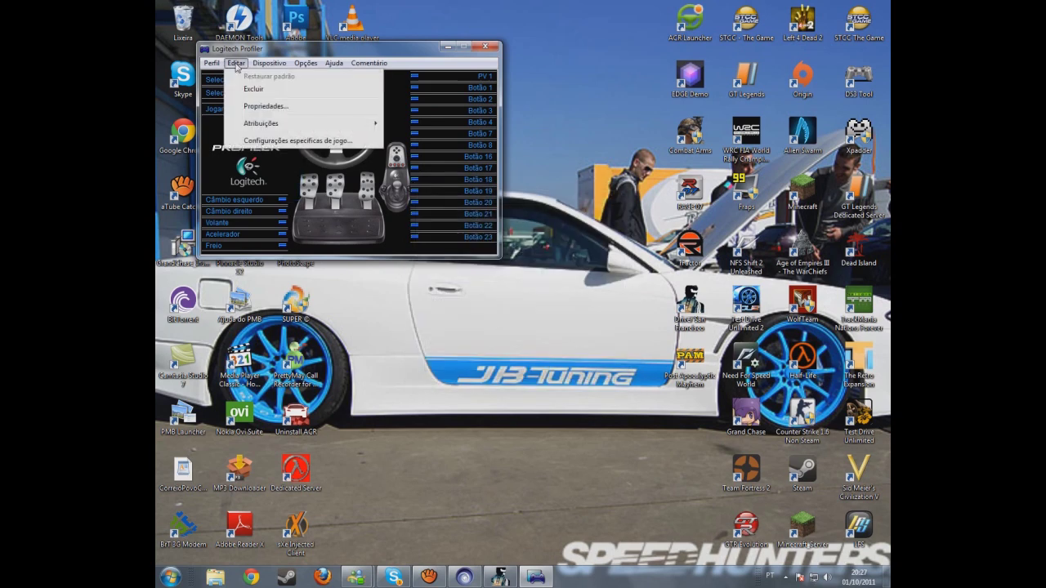
click(272, 141)
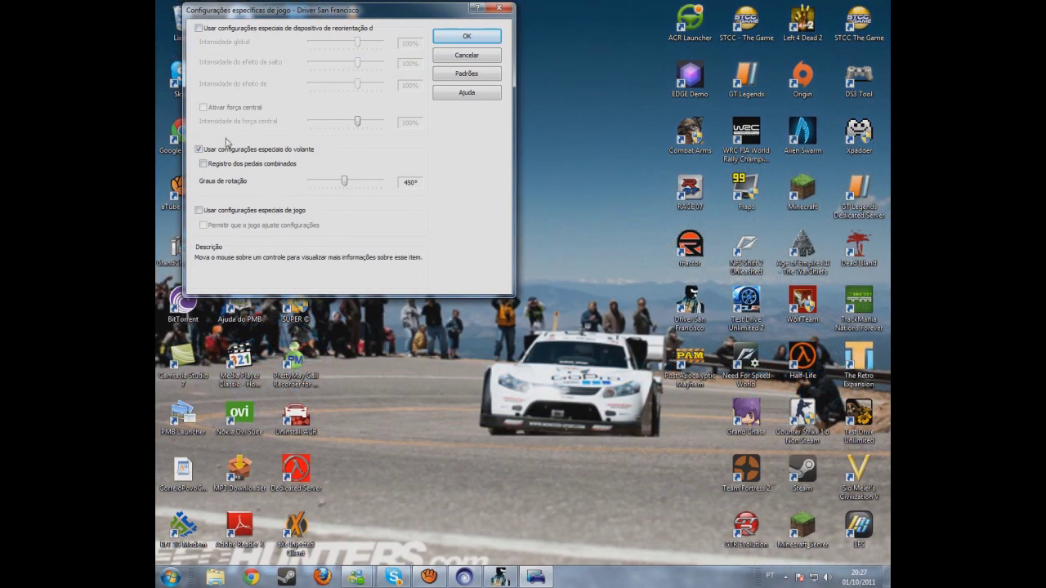
click(199, 149)
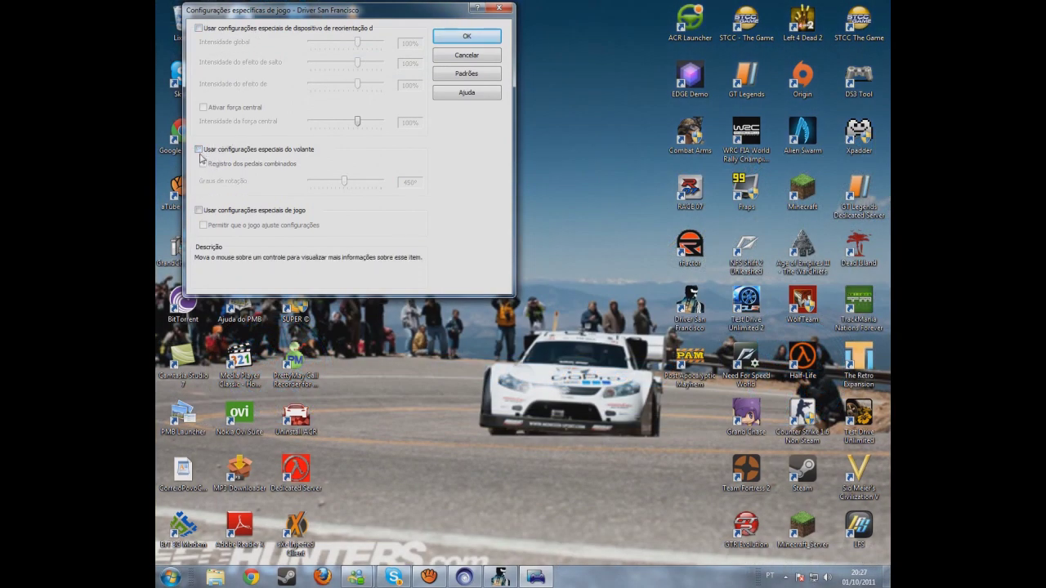
click(198, 149)
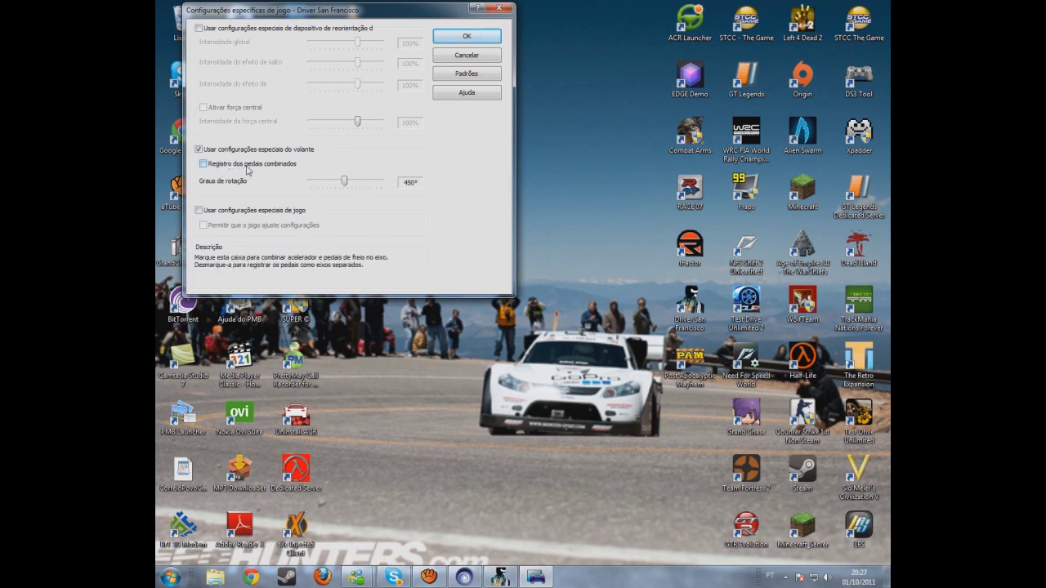
click(464, 45)
click(448, 47)
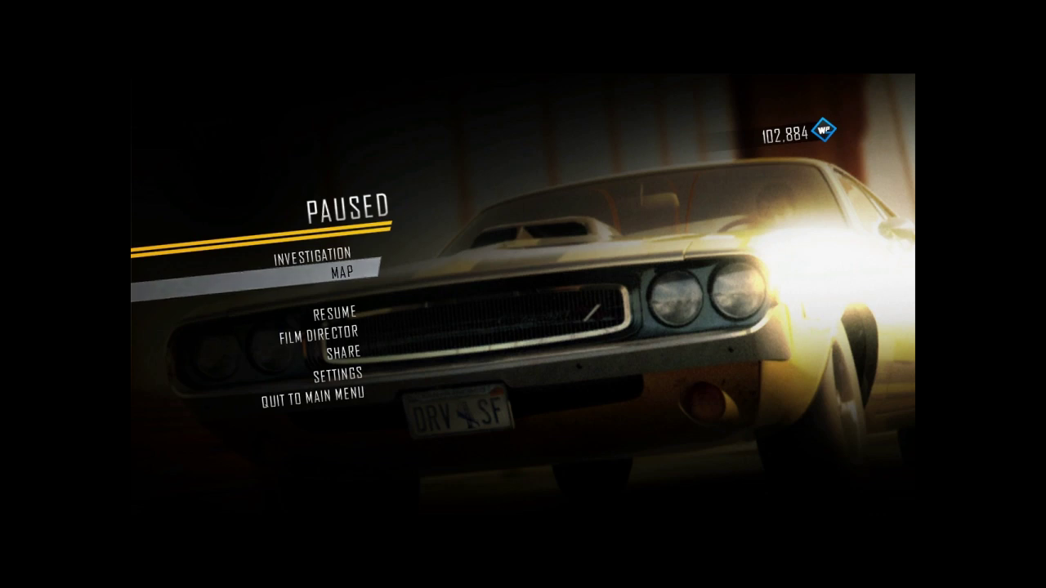
Step: Resume the game in the white GMC Vandura and bring it to a stop at the crosswalk in cockpit view
key(Escape)
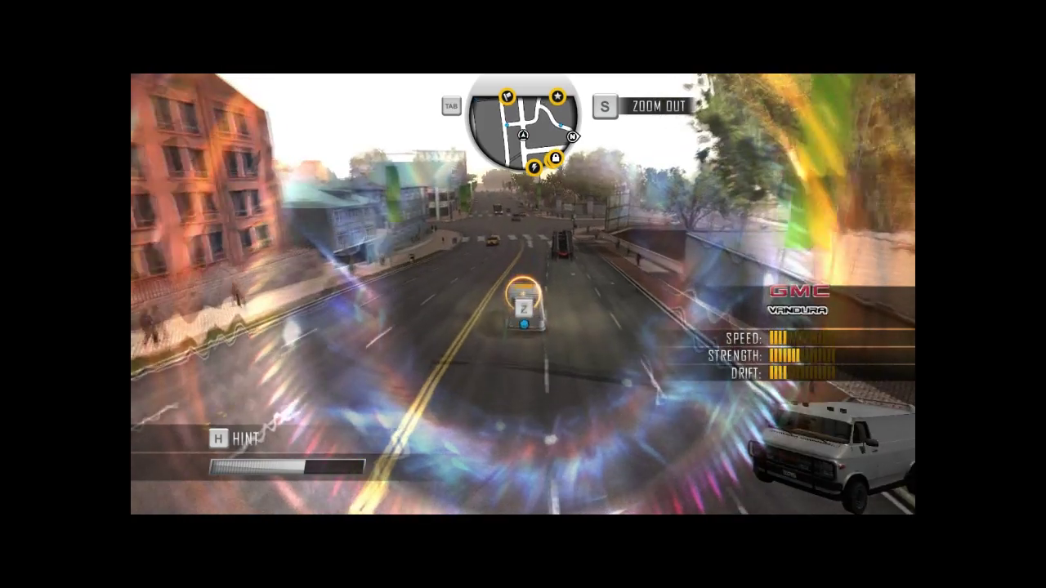
key(z)
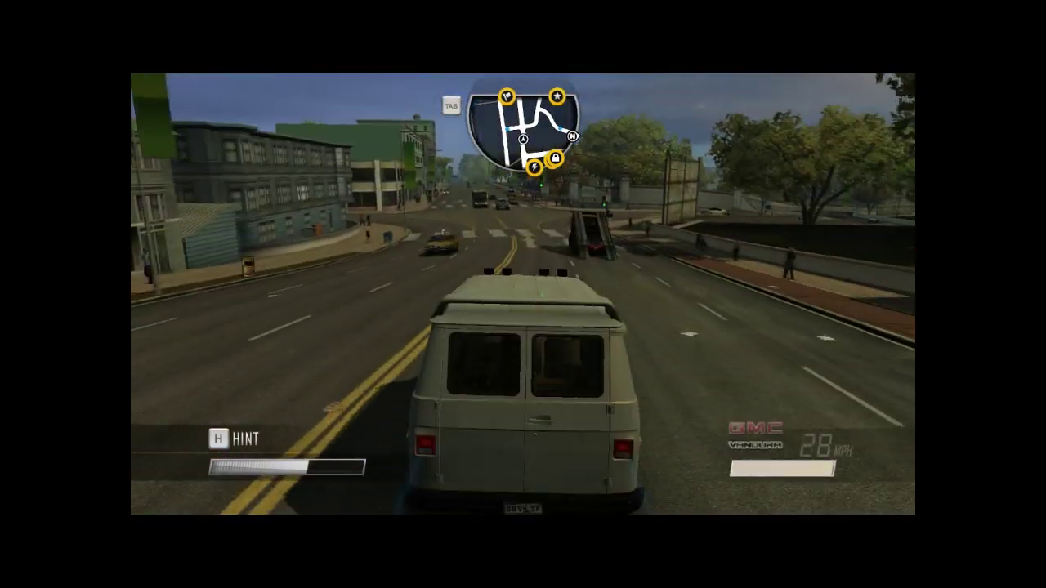
key(Up)
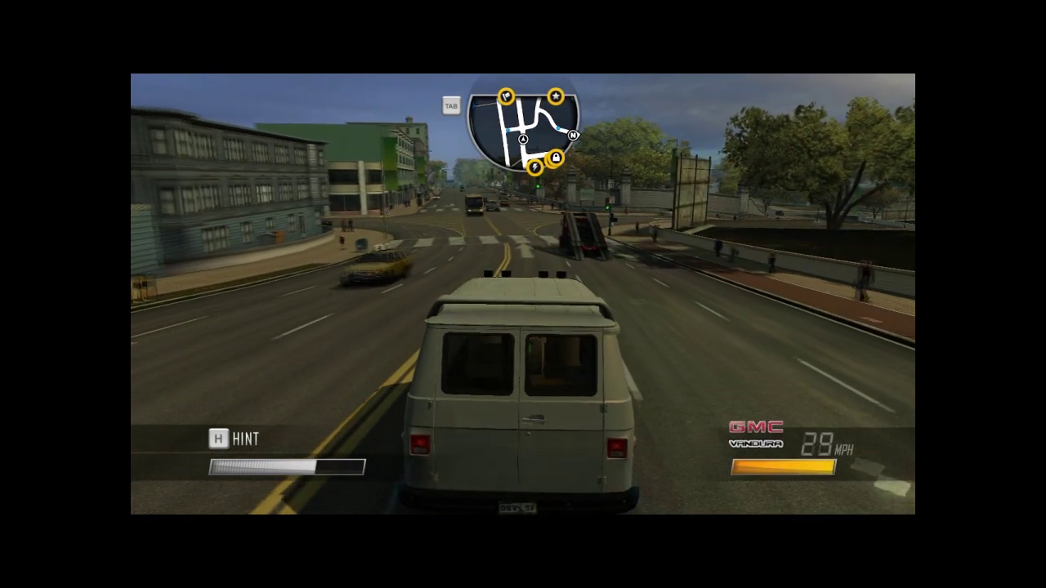
key(c)
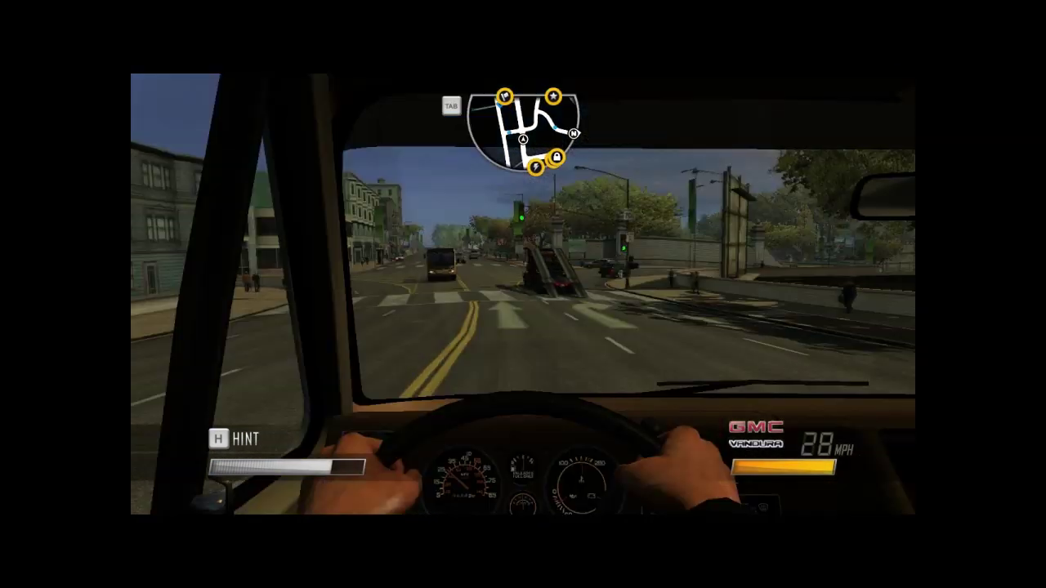
key(Down)
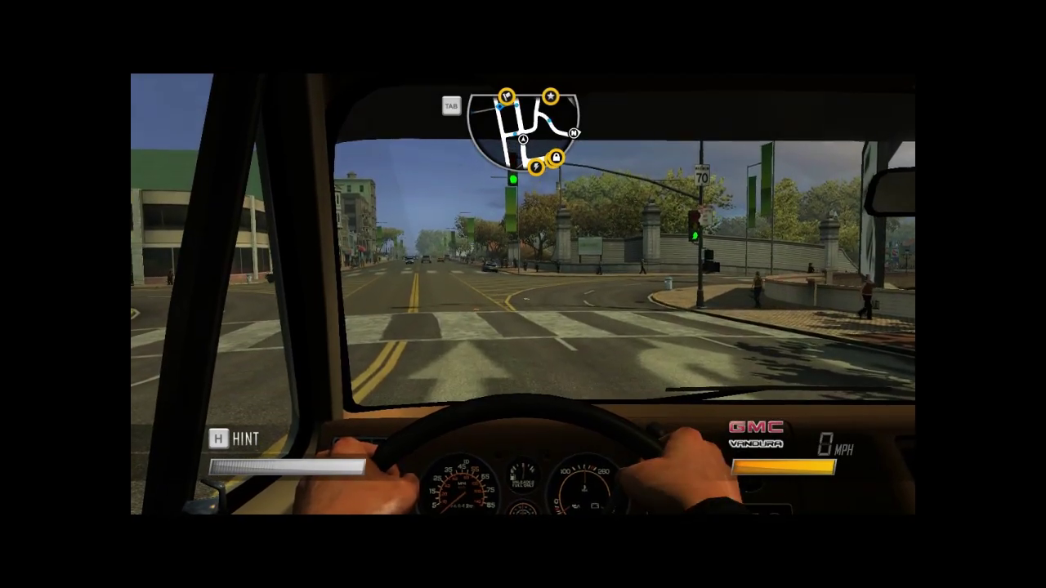
Step: Switch back to the paused game, resume it and test shifting out of and back into the white van
key(shift)
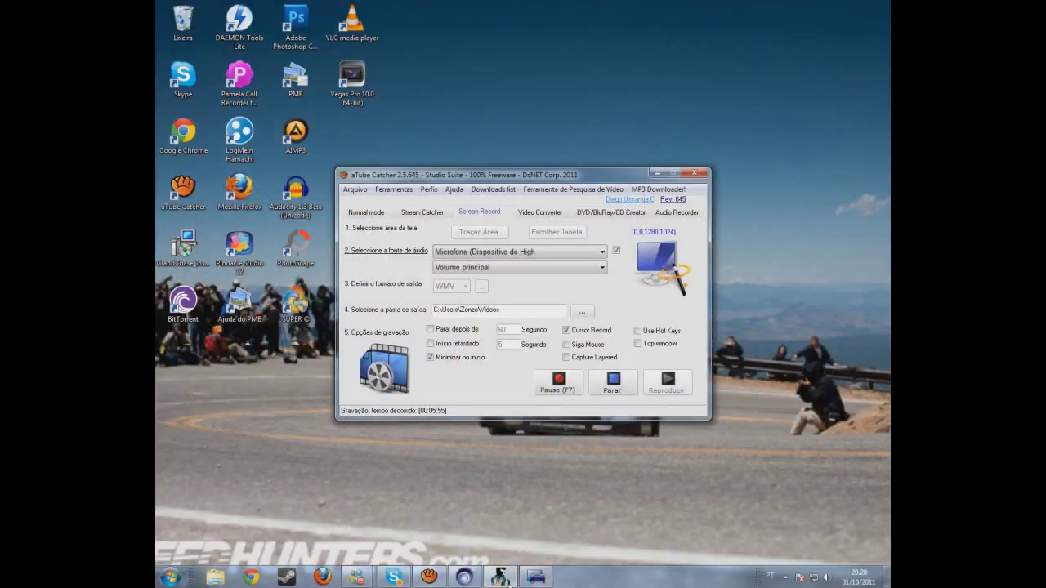
key(alt+Tab)
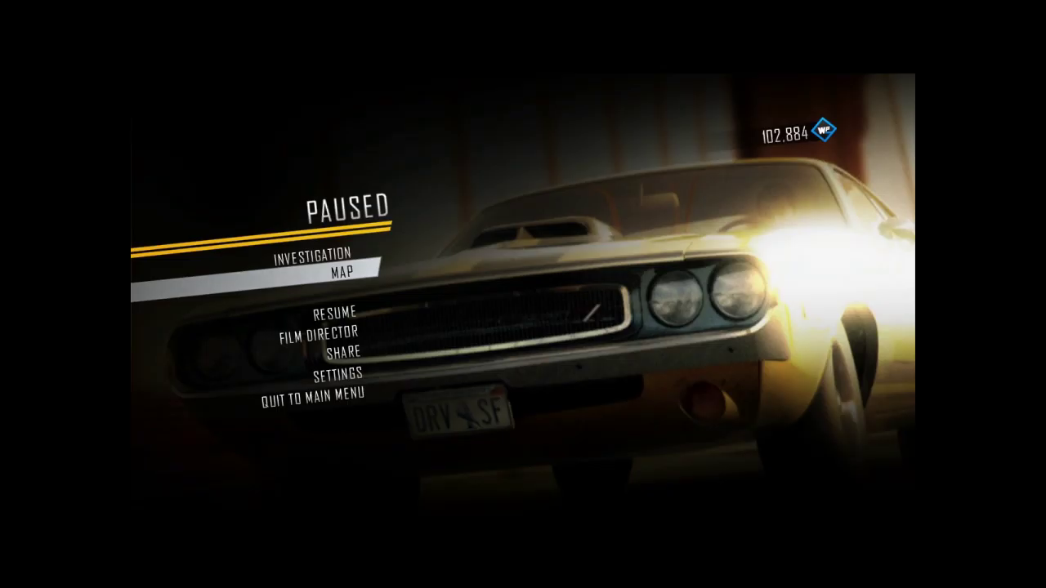
key(Escape)
key(shift)
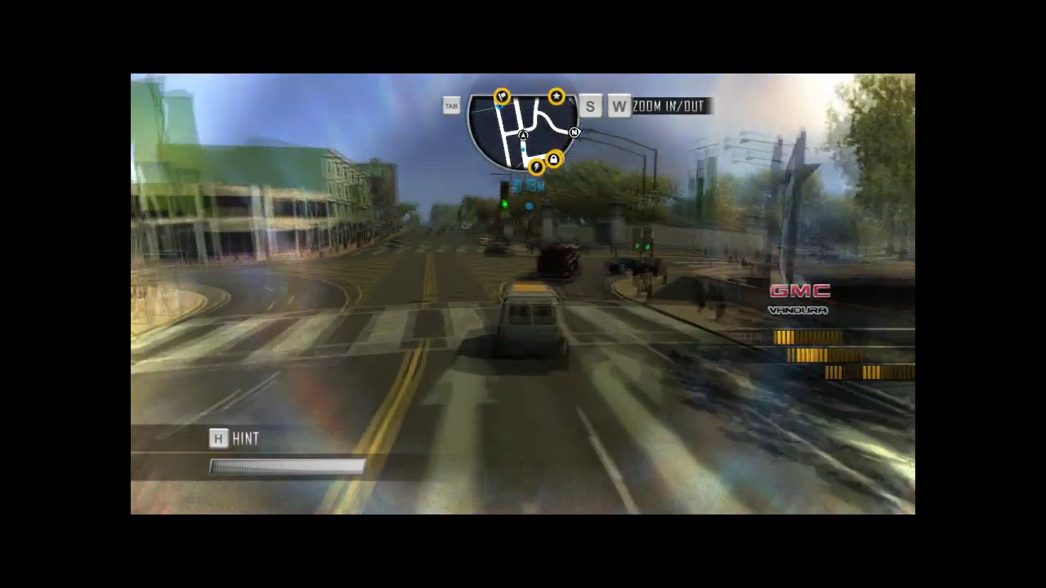
key(w)
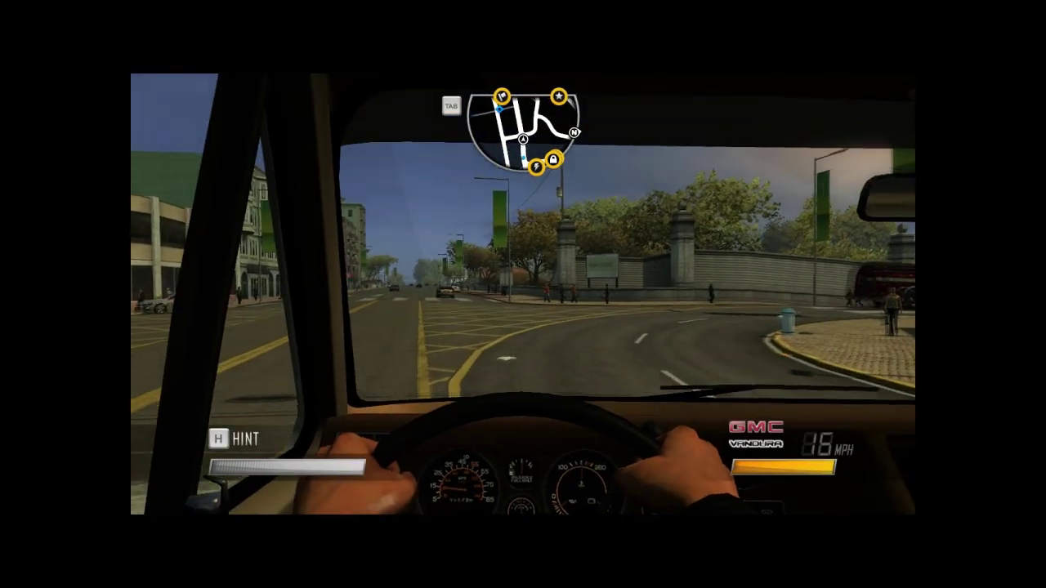
key(a)
key(shift)
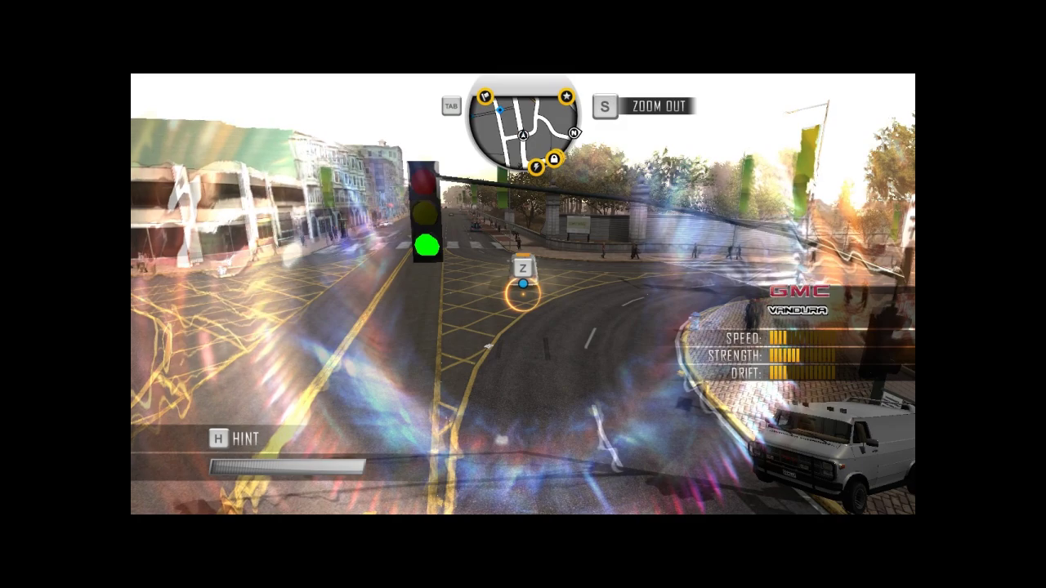
key(shift)
Step: Steer the van through the intersection and accelerate along the avenue beside Golden Gate Park
key(w)
key(a)
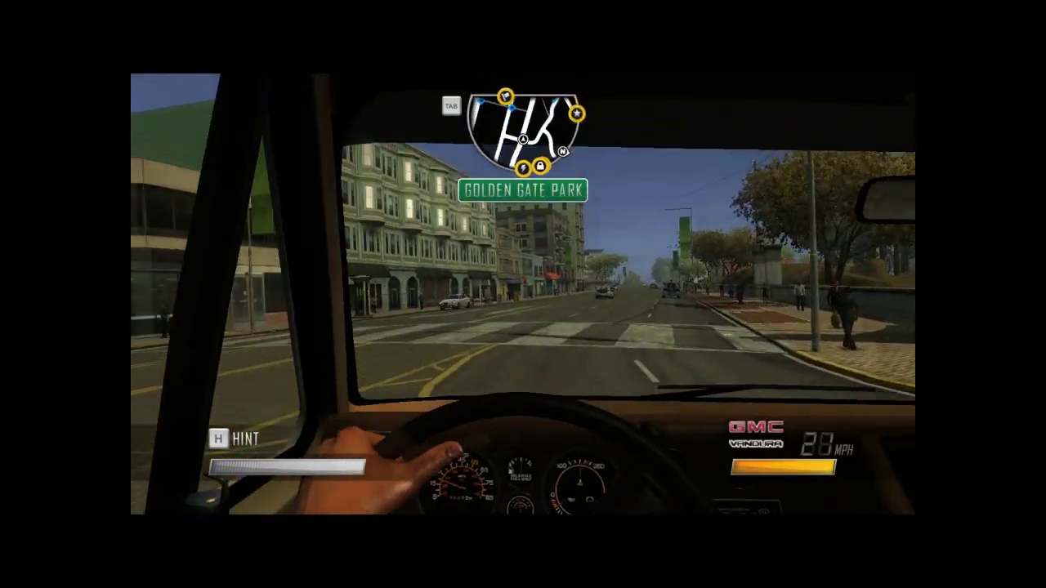
key(d)
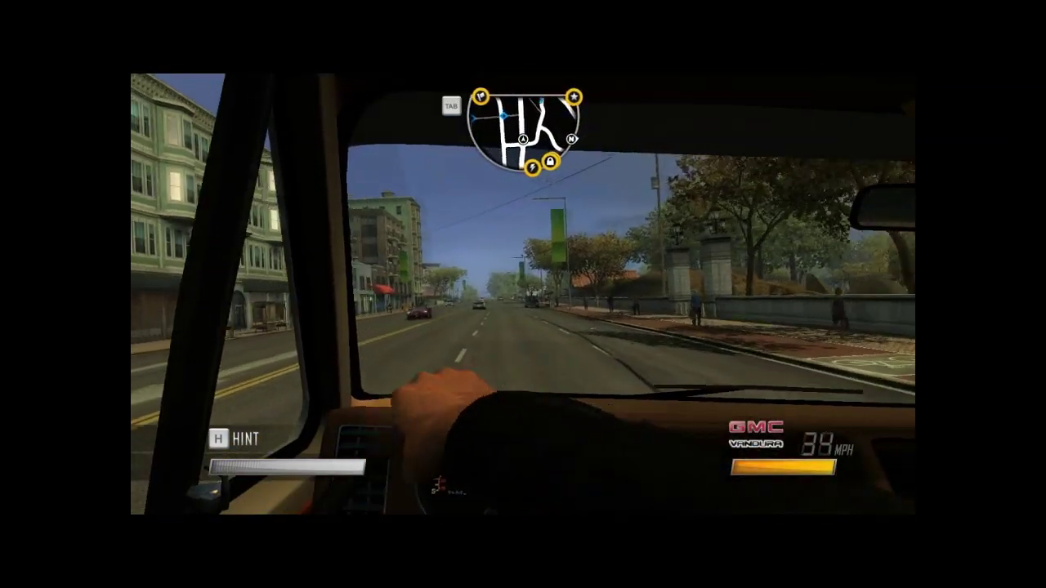
key(w)
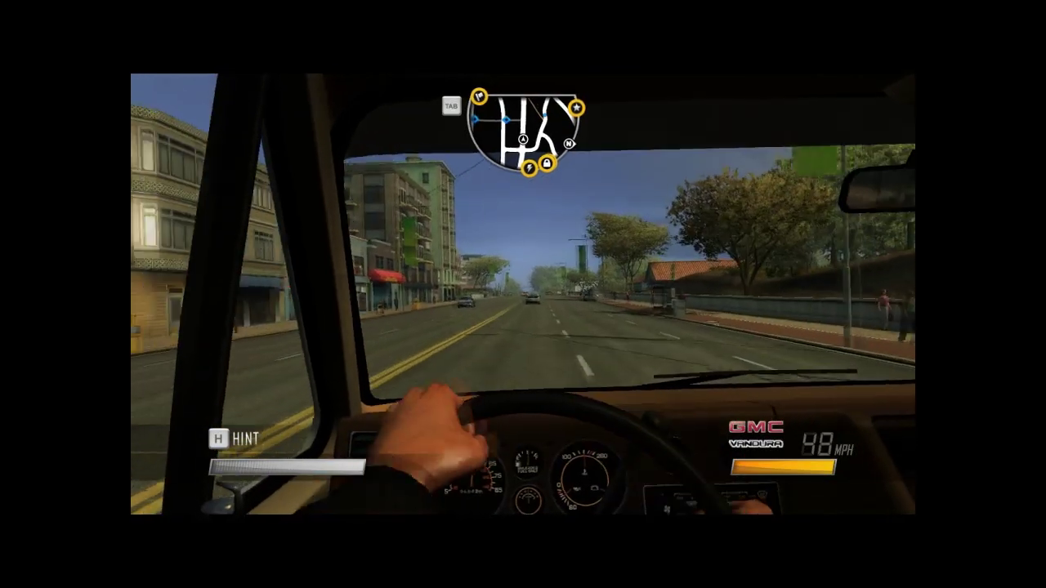
key(w)
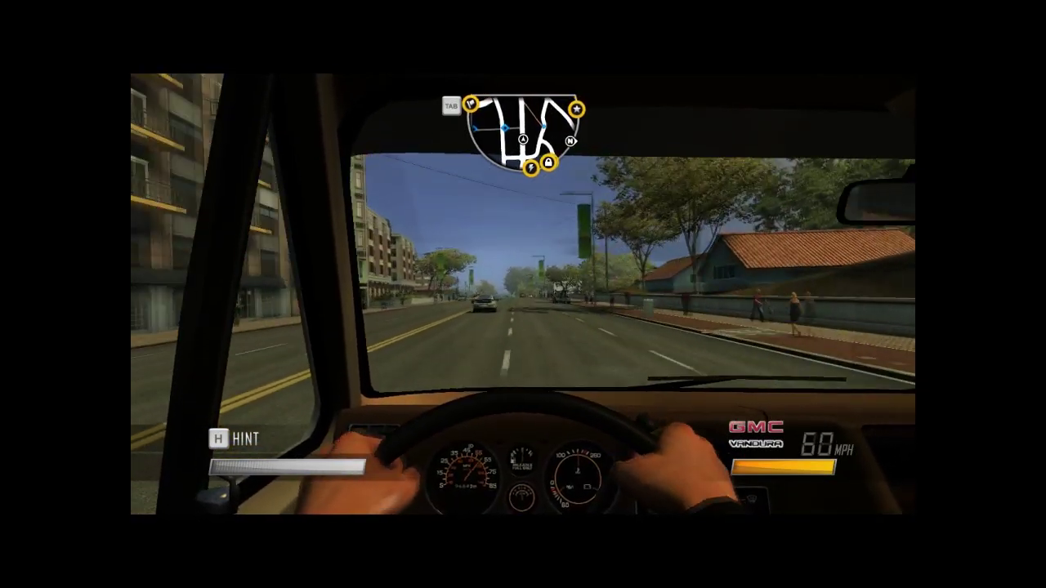
key(w)
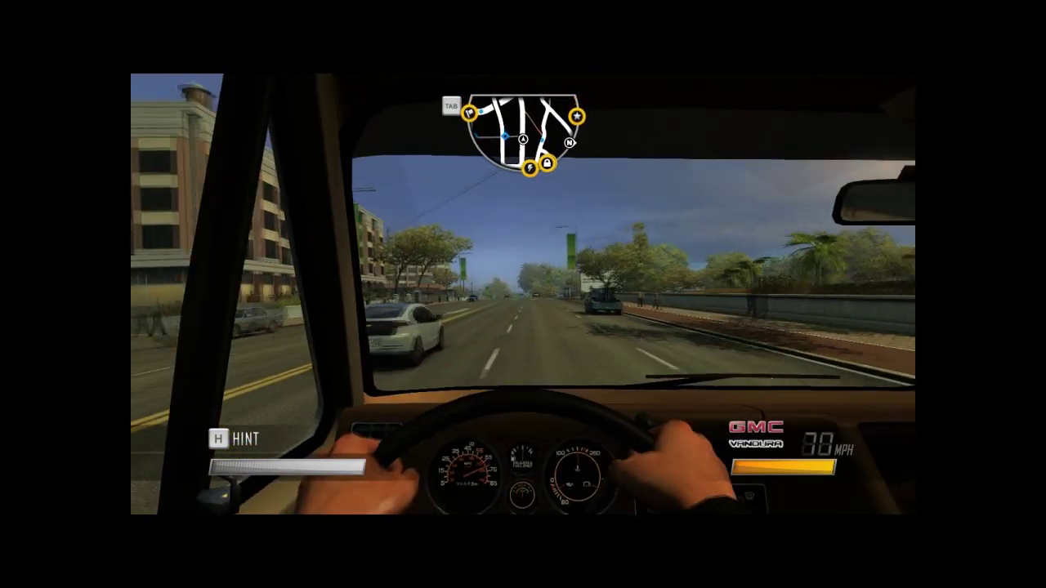
Step: Test the van's steering and braking with sharp drifting turns, including a handbrake turn, in cockpit view
key(s)
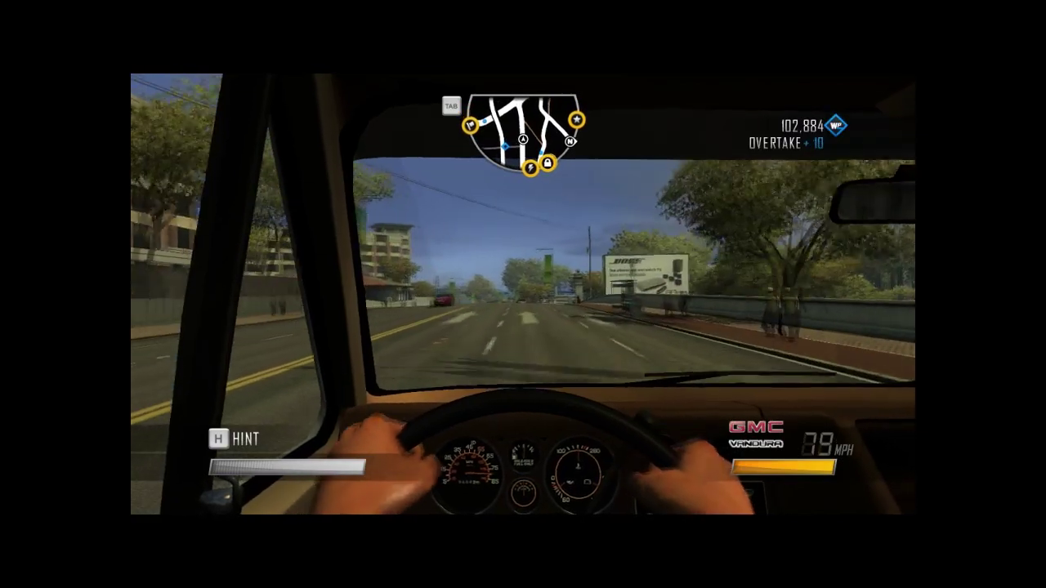
key(a)
key(s)
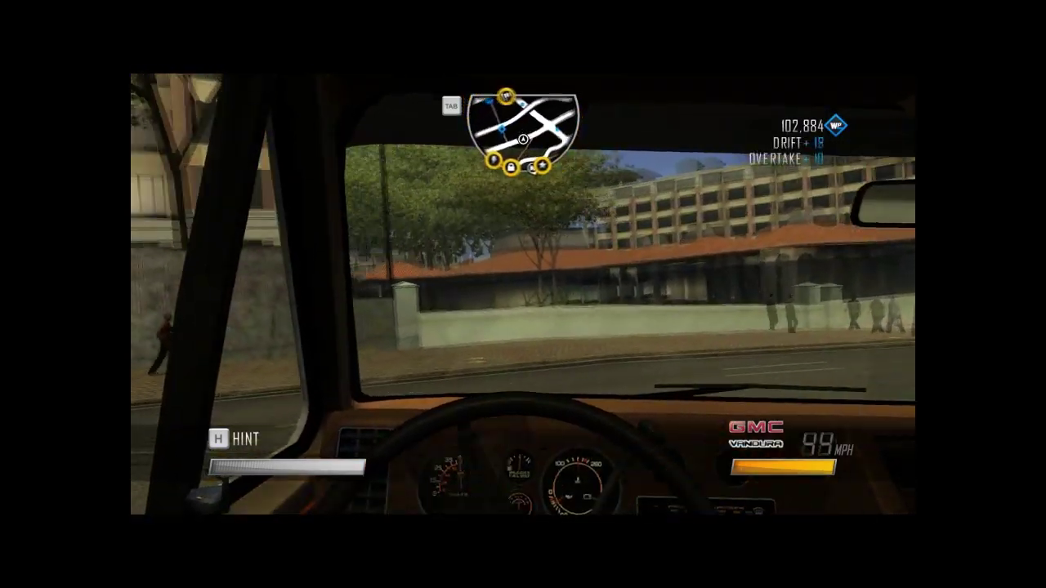
key(a)
key(s)
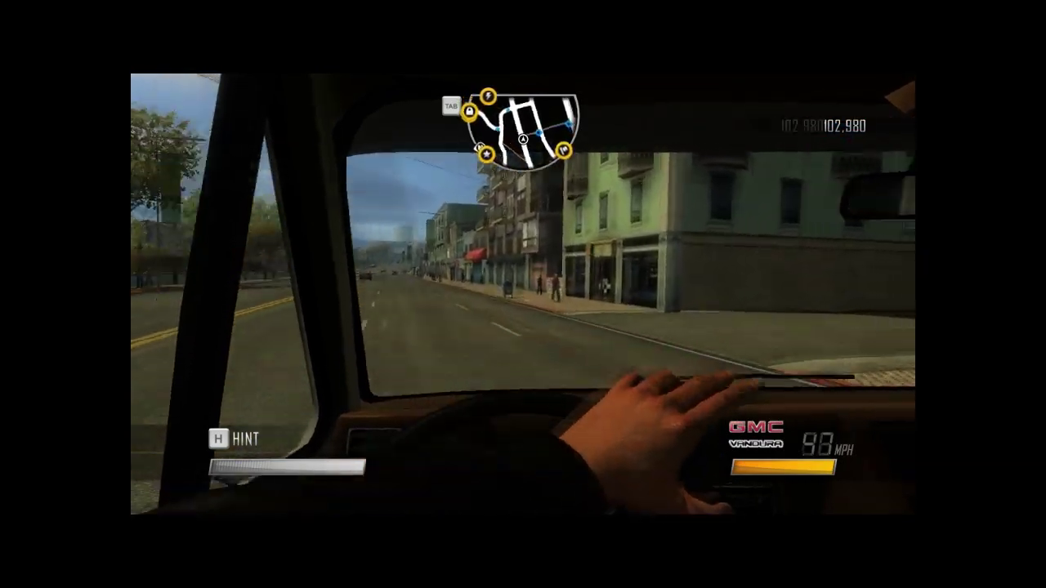
key(space)
key(a)
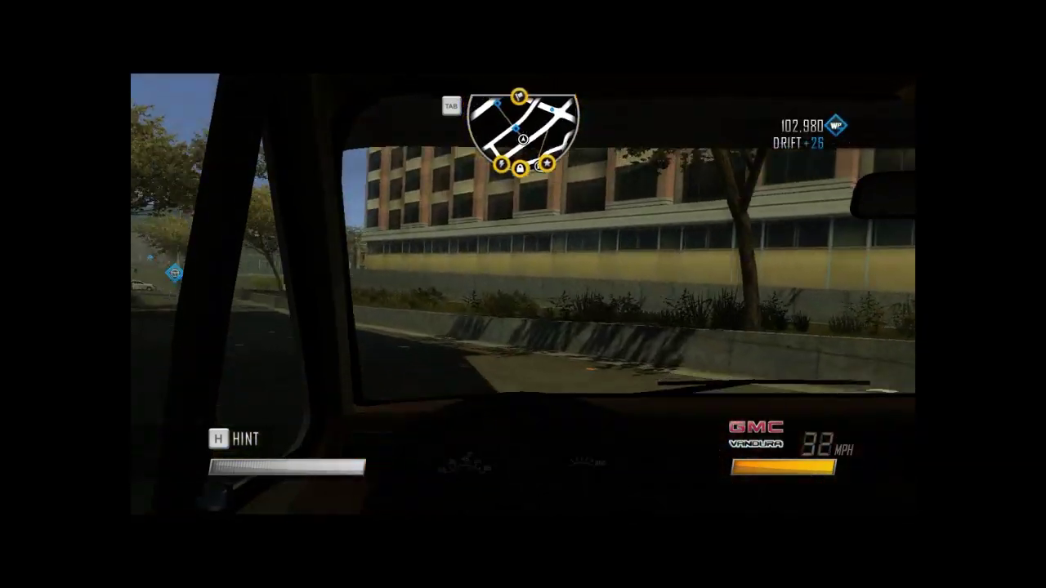